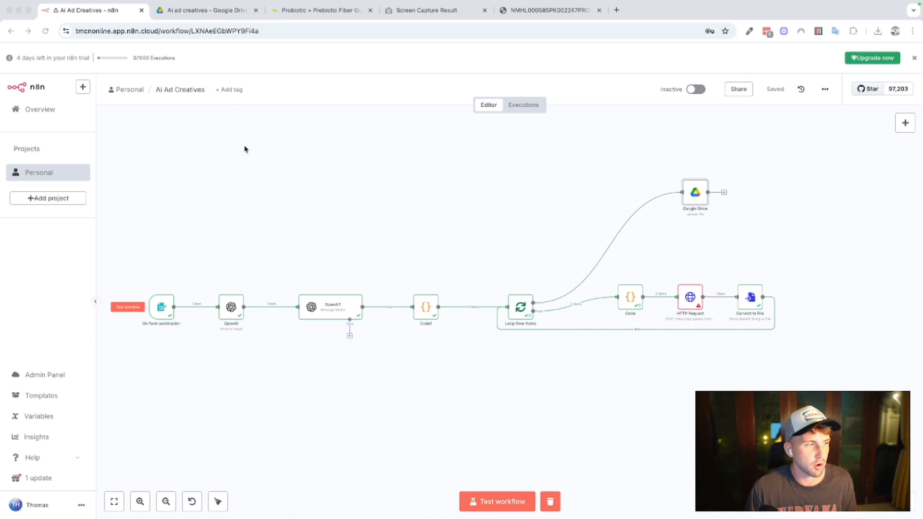
Look over the Ai ad creatives folder in Google Drive and the Probiotic + Prebiotic Fiber Gummies product page.
{"action": "left_click", "coordinate": [206, 12]}
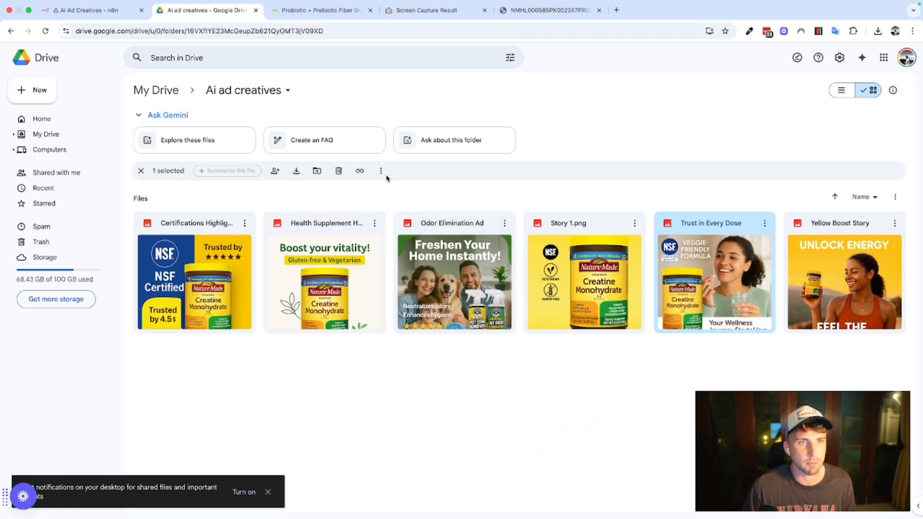
{"action": "left_click", "coordinate": [313, 16]}
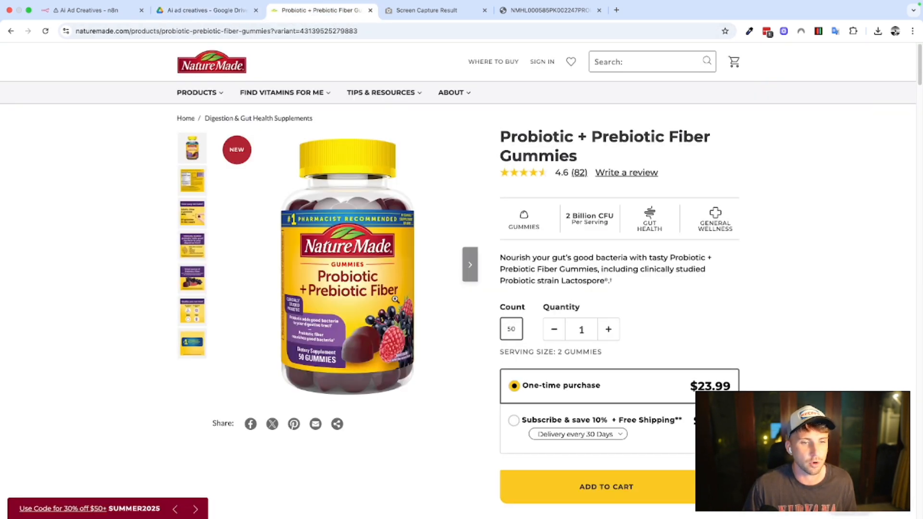
{"action": "left_click", "coordinate": [112, 16]}
{"action": "left_click", "coordinate": [222, 19]}
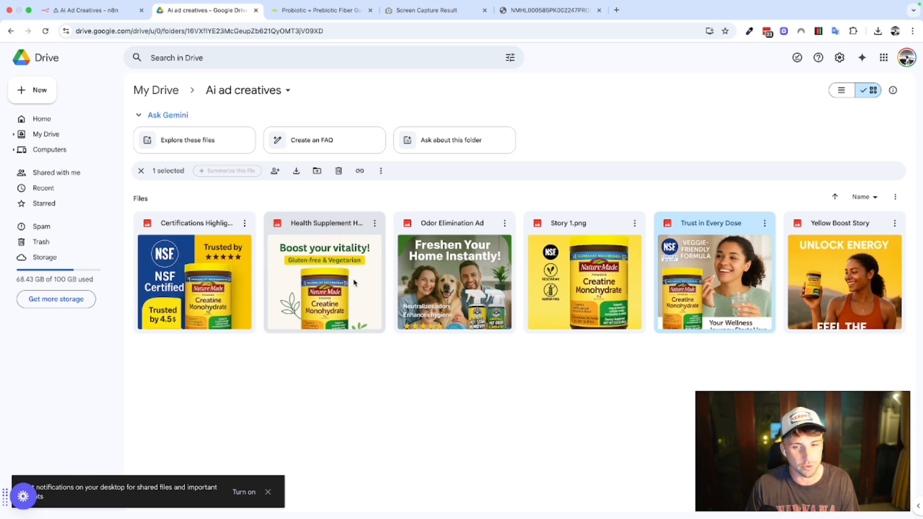
Preview the certifications highlight ad and the Health Supplement Highlight ad at full size, closing each preview.
{"action": "double_click", "coordinate": [184, 279]}
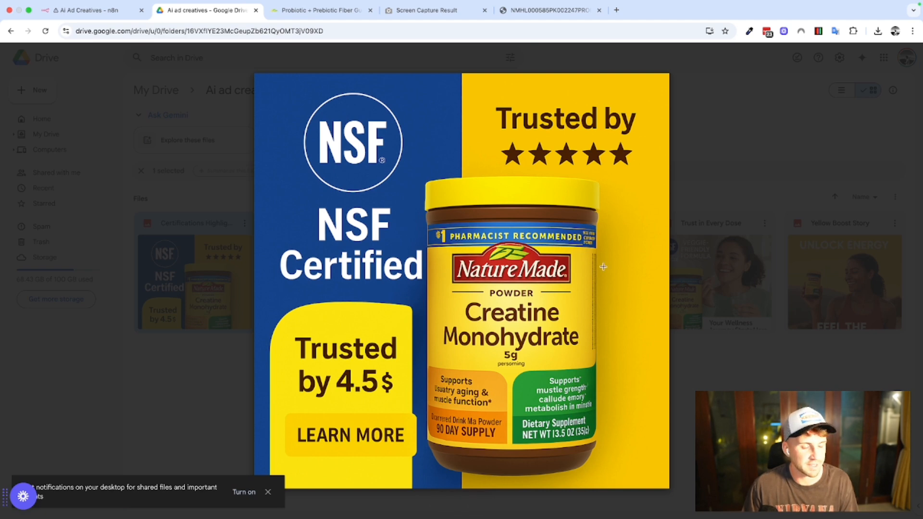
{"action": "left_click", "coordinate": [721, 159]}
{"action": "double_click", "coordinate": [337, 299]}
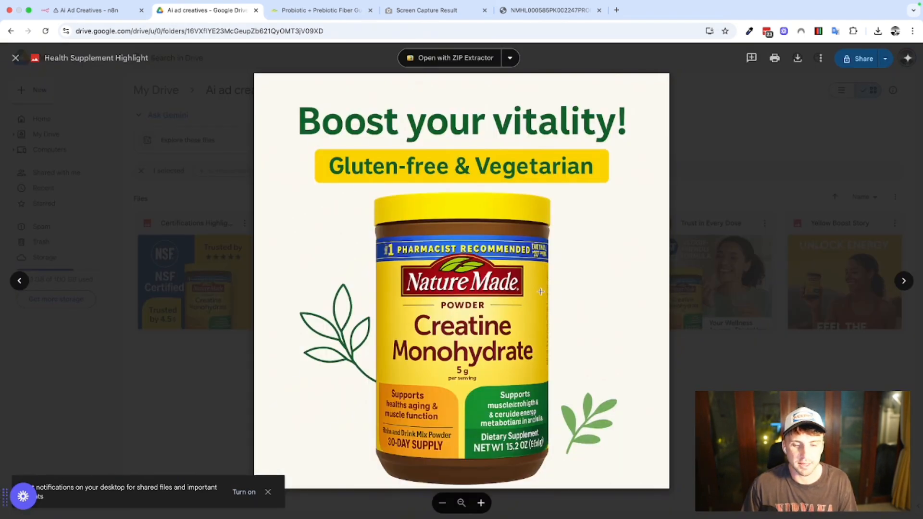
{"action": "left_click", "coordinate": [760, 342]}
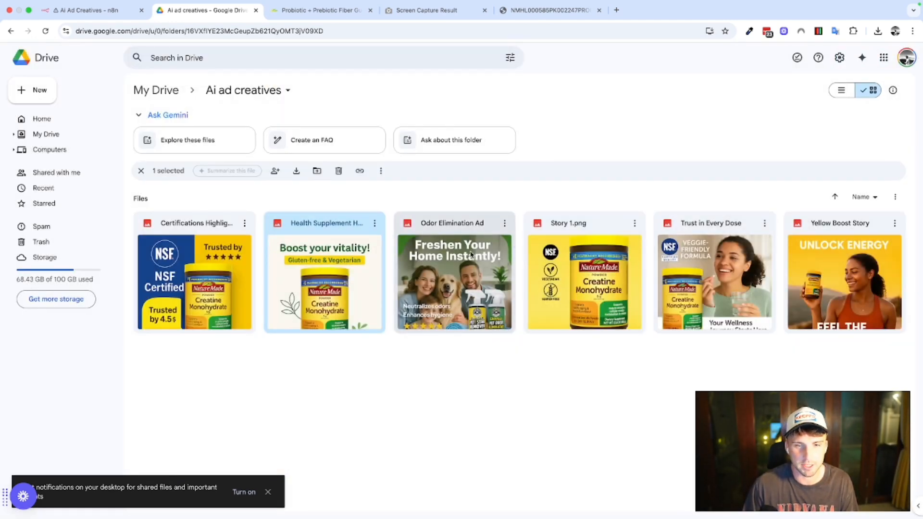
Preview Story 1.png, Trust in Every Dose and Yellow Boost Story at full size, closing each preview.
{"action": "double_click", "coordinate": [565, 255]}
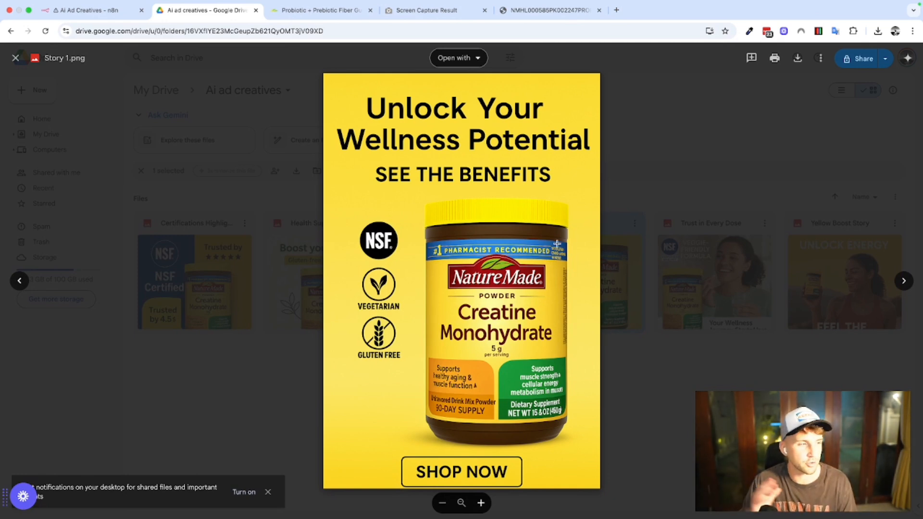
{"action": "left_click", "coordinate": [707, 179]}
{"action": "double_click", "coordinate": [690, 286]}
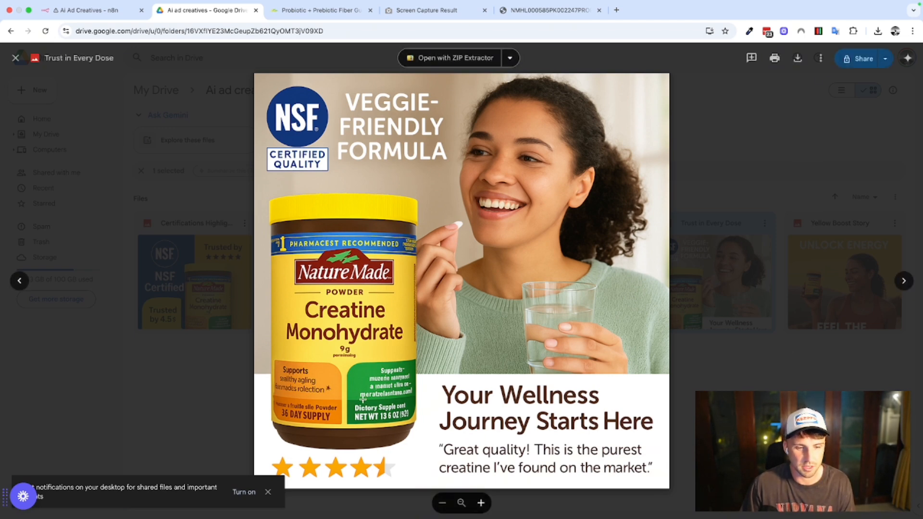
{"action": "left_click", "coordinate": [752, 332]}
{"action": "double_click", "coordinate": [808, 291]}
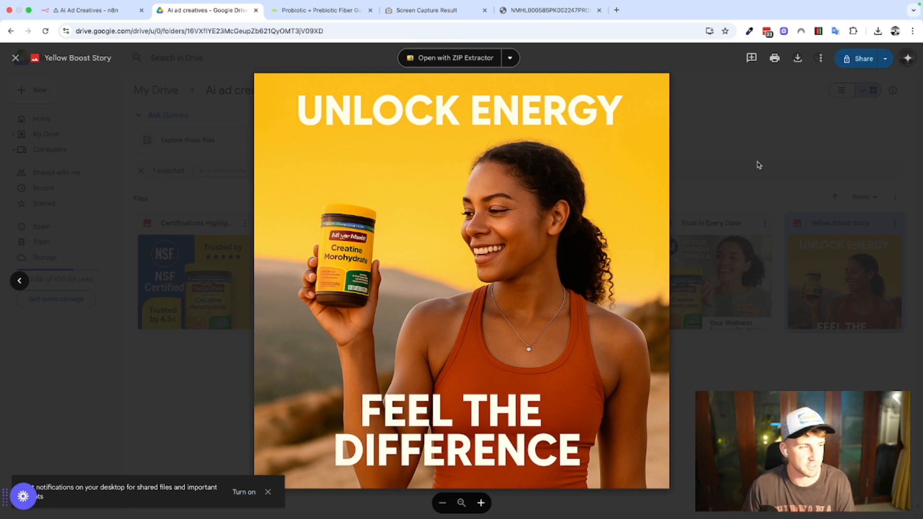
{"action": "left_click", "coordinate": [770, 164]}
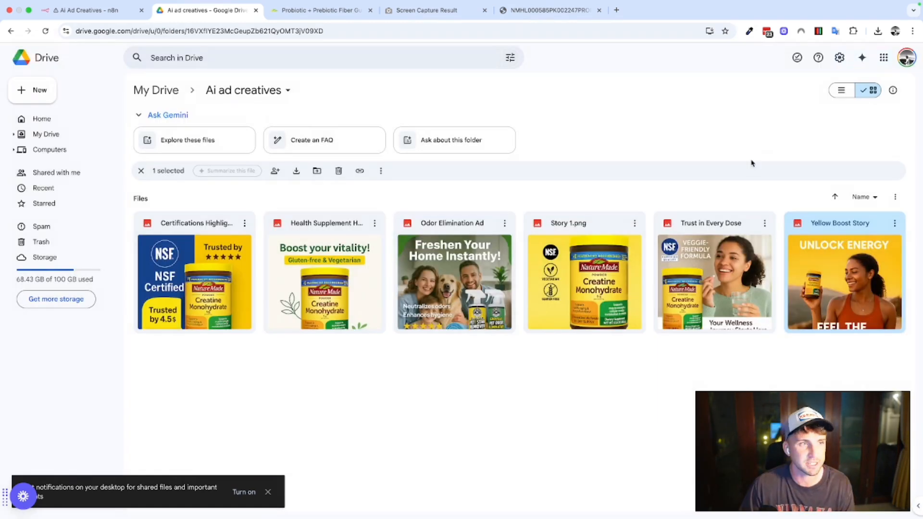
Return to the n8n workflow and examine the On form submission node's form title and Page Screenshot field.
{"action": "left_click", "coordinate": [89, 11]}
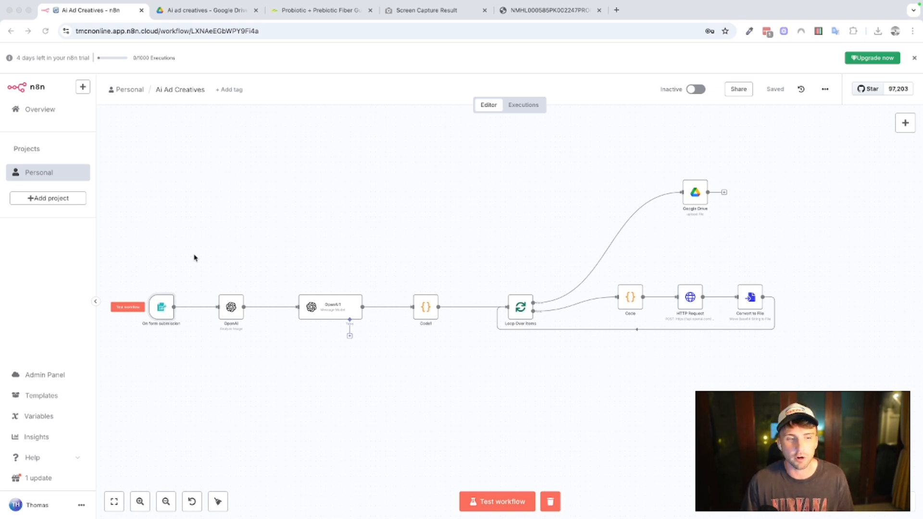
{"action": "double_click", "coordinate": [165, 303]}
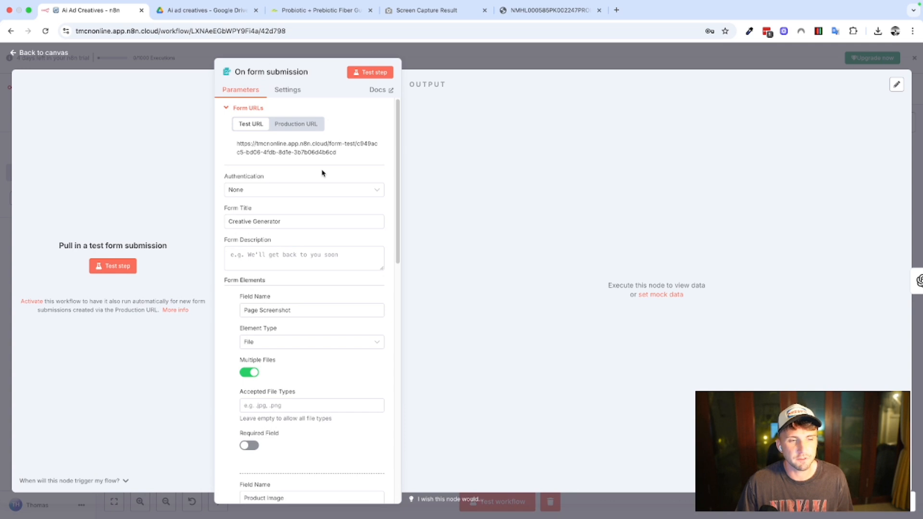
{"action": "scroll", "coordinate": [320, 174], "scroll_direction": "down", "scroll_amount": 1}
{"action": "scroll", "coordinate": [240, 212], "scroll_direction": "down", "scroll_amount": 2}
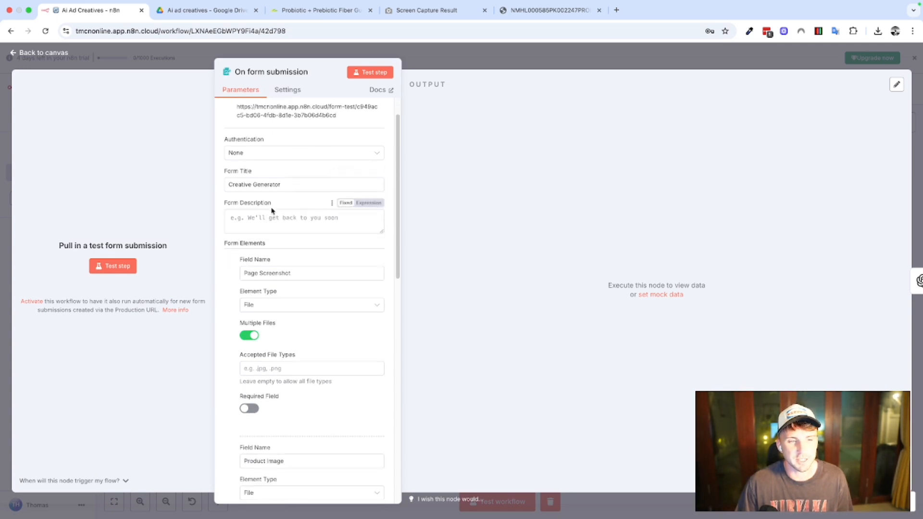
{"action": "scroll", "coordinate": [267, 196], "scroll_direction": "down", "scroll_amount": 1}
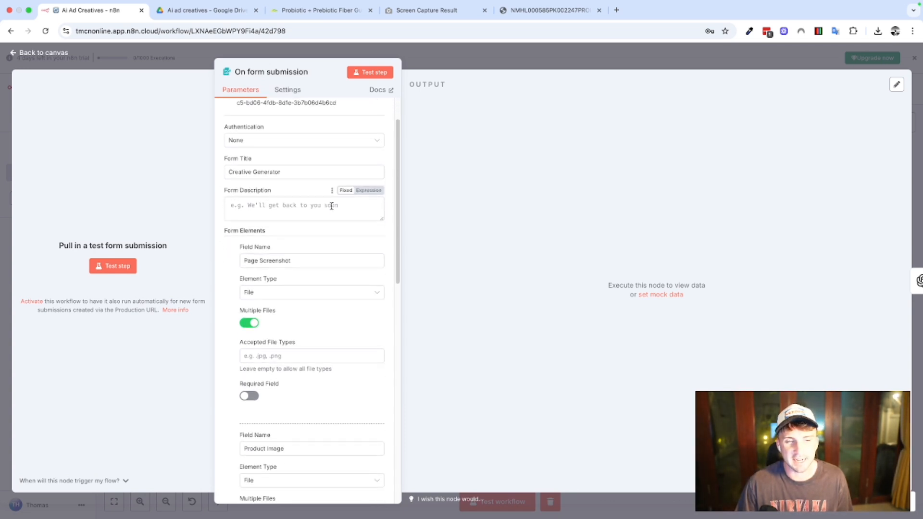
{"action": "scroll", "coordinate": [331, 205], "scroll_direction": "down", "scroll_amount": 1}
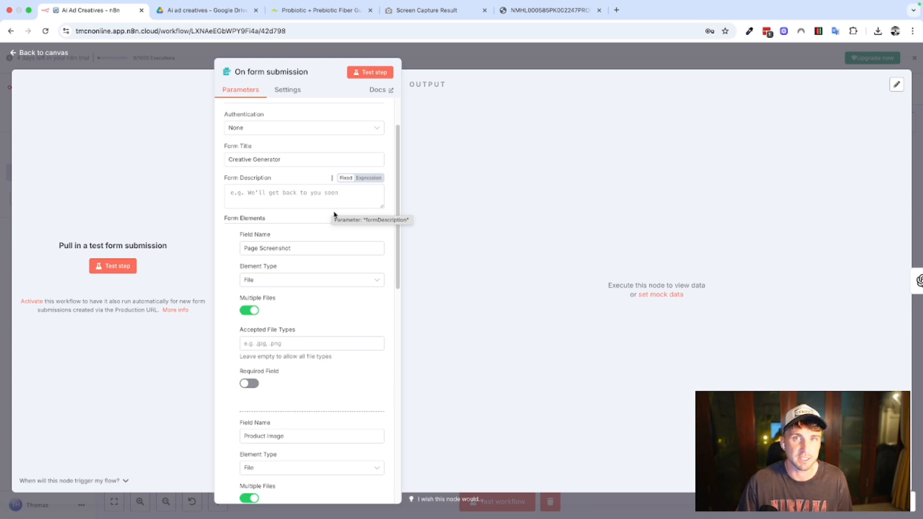
{"action": "scroll", "coordinate": [320, 225], "scroll_direction": "down", "scroll_amount": 1}
{"action": "scroll", "coordinate": [306, 240], "scroll_direction": "down", "scroll_amount": 1}
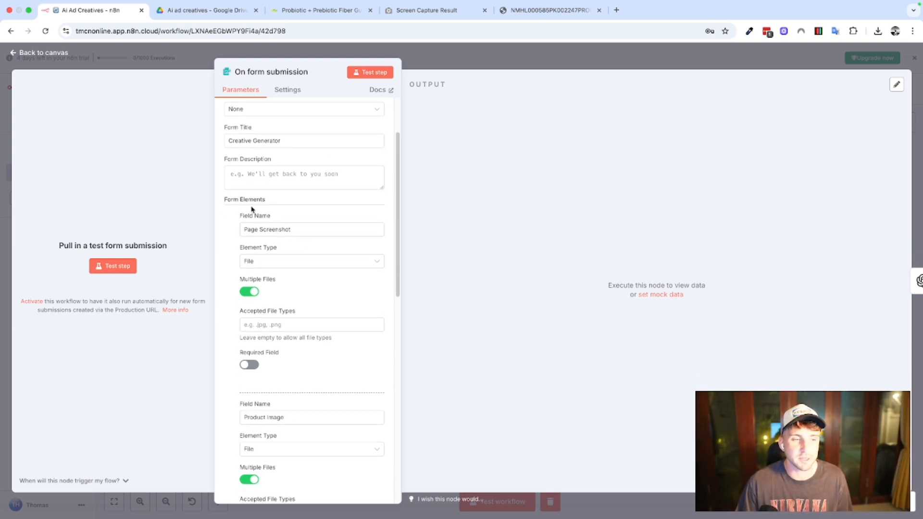
{"action": "scroll", "coordinate": [249, 226], "scroll_direction": "down", "scroll_amount": 1}
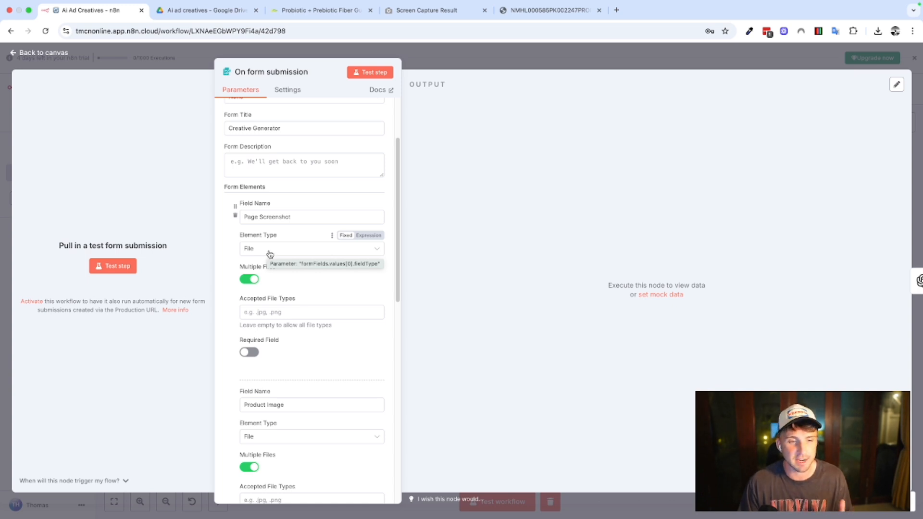
Review the form node's Product Image field, Image Format dropdown options and response settings, and close the node.
{"action": "scroll", "coordinate": [234, 261], "scroll_direction": "down", "scroll_amount": 2}
{"action": "scroll", "coordinate": [233, 262], "scroll_direction": "down", "scroll_amount": 7}
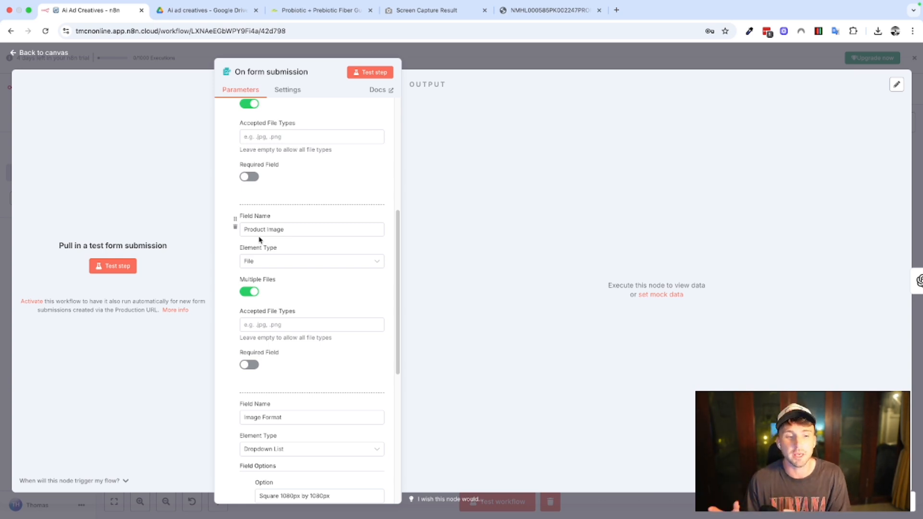
{"action": "scroll", "coordinate": [296, 294], "scroll_direction": "down", "scroll_amount": 1}
{"action": "scroll", "coordinate": [296, 294], "scroll_direction": "down", "scroll_amount": 5}
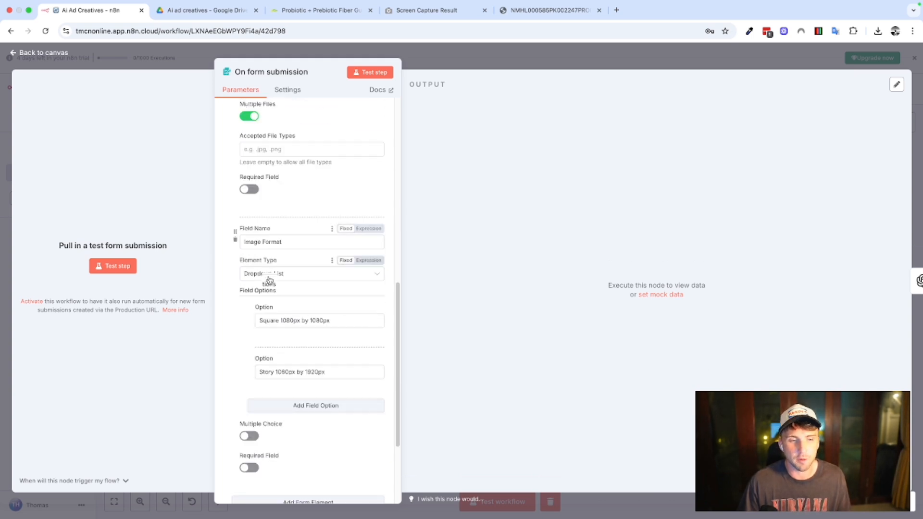
{"action": "scroll", "coordinate": [267, 282], "scroll_direction": "down", "scroll_amount": 1}
{"action": "scroll", "coordinate": [264, 323], "scroll_direction": "down", "scroll_amount": 1}
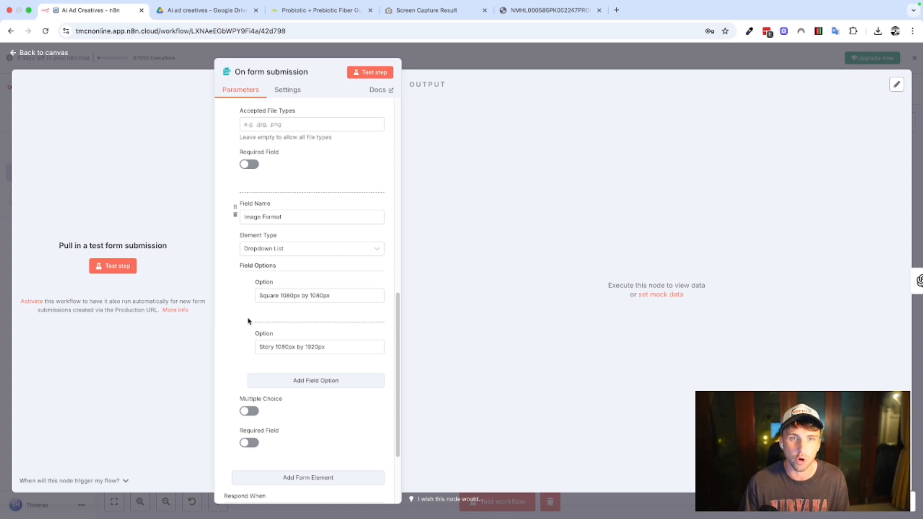
{"action": "scroll", "coordinate": [342, 219], "scroll_direction": "down", "scroll_amount": 3}
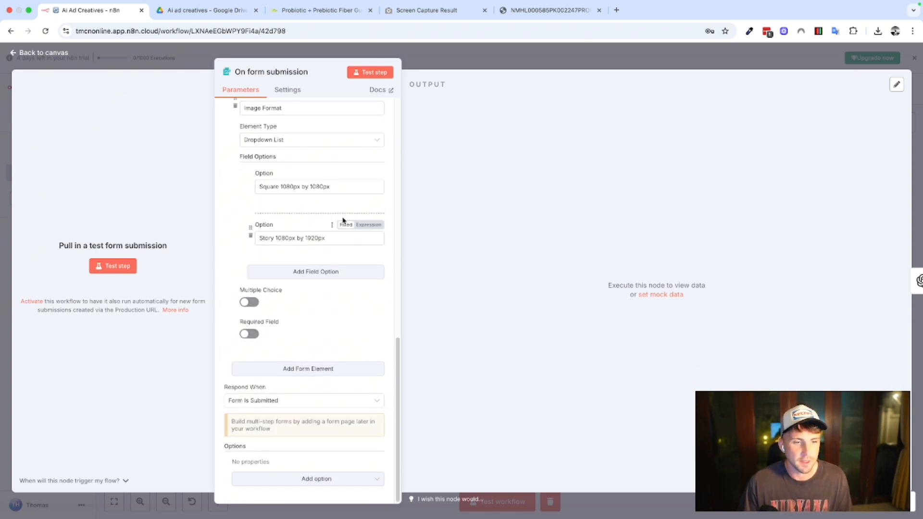
{"action": "scroll", "coordinate": [327, 181], "scroll_direction": "up", "scroll_amount": 5}
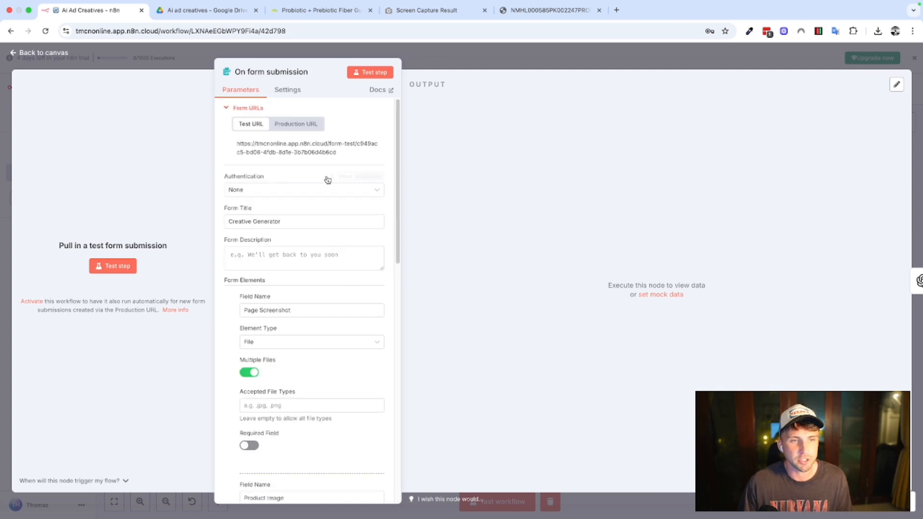
{"action": "left_click", "coordinate": [447, 79]}
Skim the Nature Made product page for the Probiotic + Prebiotic Fiber Gummies in the browser.
{"action": "left_click", "coordinate": [327, 10]}
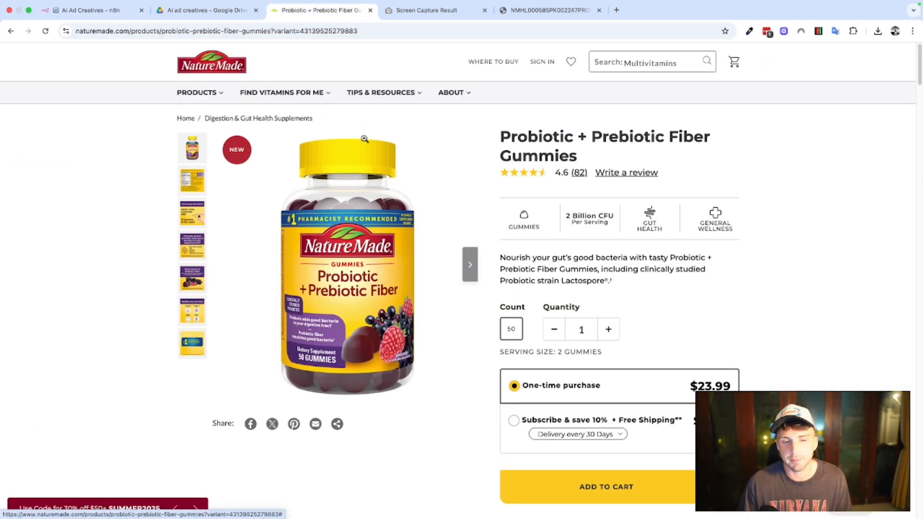
{"action": "scroll", "coordinate": [350, 145], "scroll_direction": "down", "scroll_amount": 2}
{"action": "scroll", "coordinate": [503, 155], "scroll_direction": "up", "scroll_amount": 2}
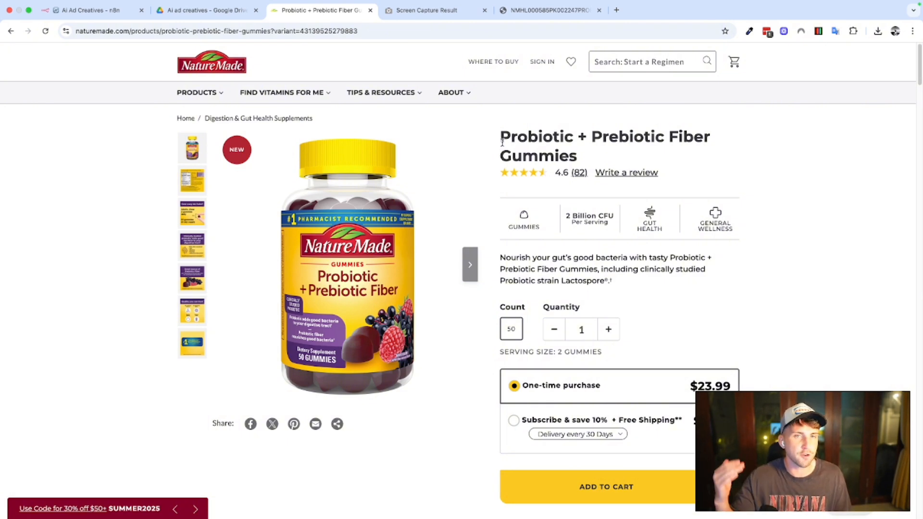
View the GoFullPage capture of the product page at full size and skim through its sections.
{"action": "left_click", "coordinate": [423, 10]}
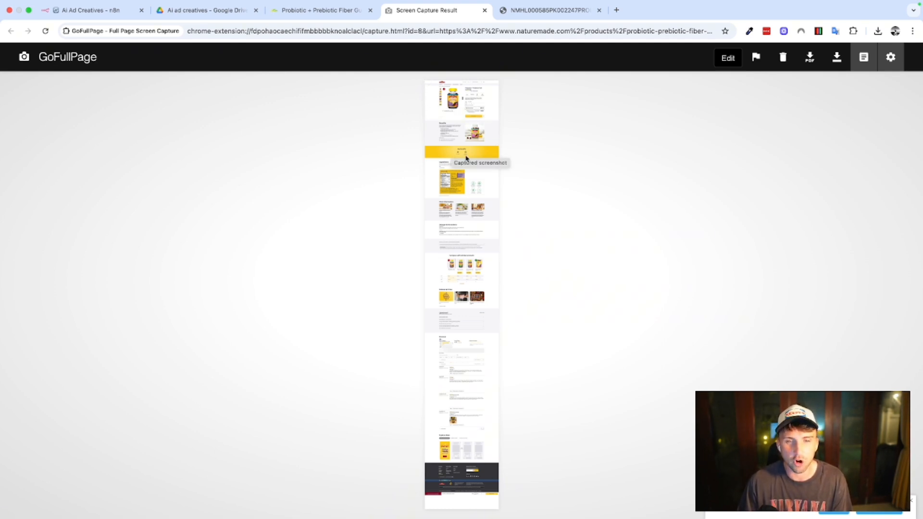
{"action": "left_click", "coordinate": [449, 214]}
{"action": "scroll", "coordinate": [366, 190], "scroll_direction": "down", "scroll_amount": 10}
{"action": "scroll", "coordinate": [373, 202], "scroll_direction": "down", "scroll_amount": 10}
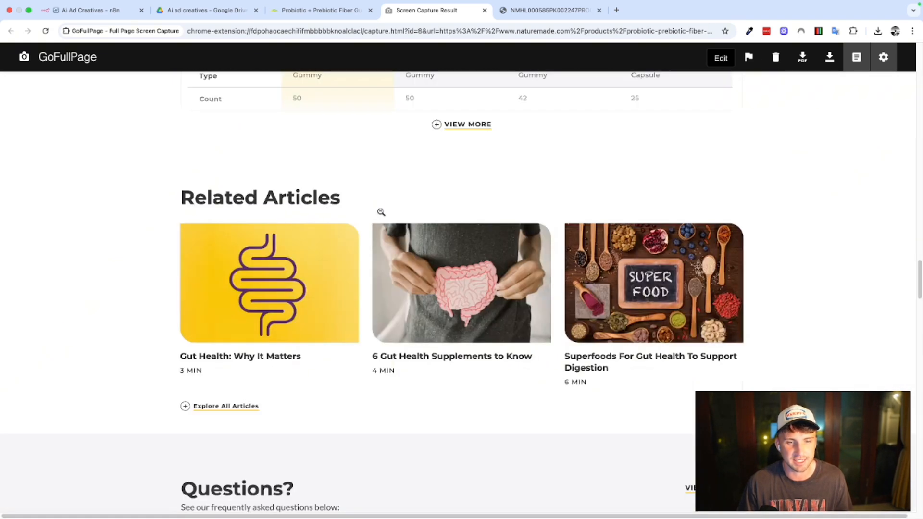
{"action": "scroll", "coordinate": [379, 223], "scroll_direction": "up", "scroll_amount": 15}
{"action": "scroll", "coordinate": [378, 237], "scroll_direction": "up", "scroll_amount": 20}
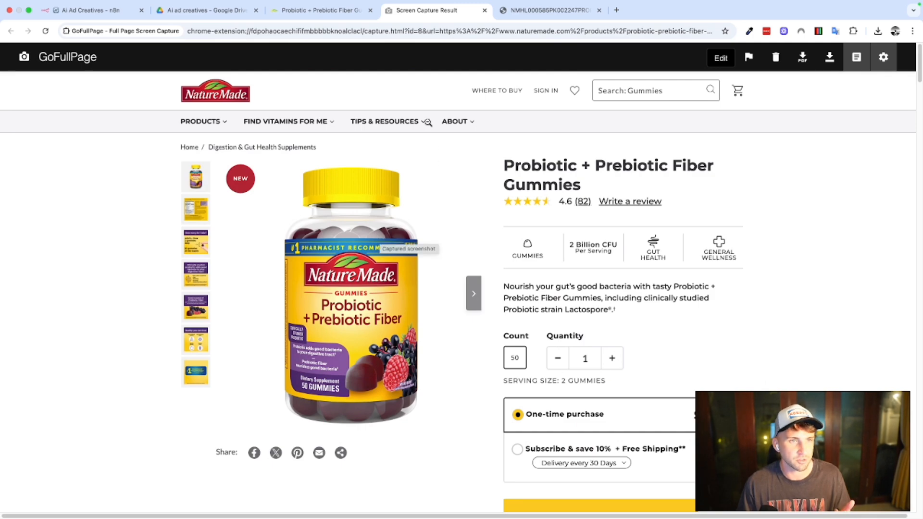
Examine the Benefits, Ingredients and supplement label sections of the captured product page.
{"action": "scroll", "coordinate": [351, 191], "scroll_direction": "down", "scroll_amount": 15}
{"action": "scroll", "coordinate": [351, 191], "scroll_direction": "down", "scroll_amount": 5}
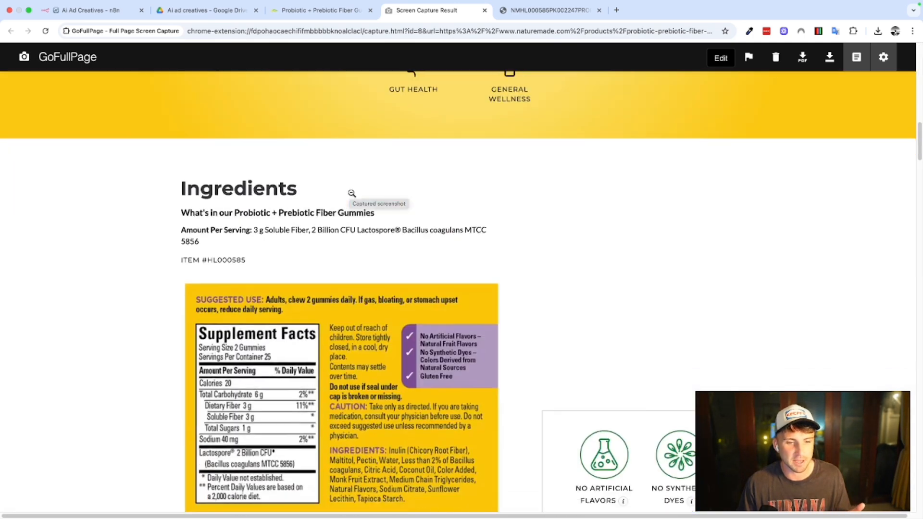
{"action": "scroll", "coordinate": [367, 195], "scroll_direction": "up", "scroll_amount": 20}
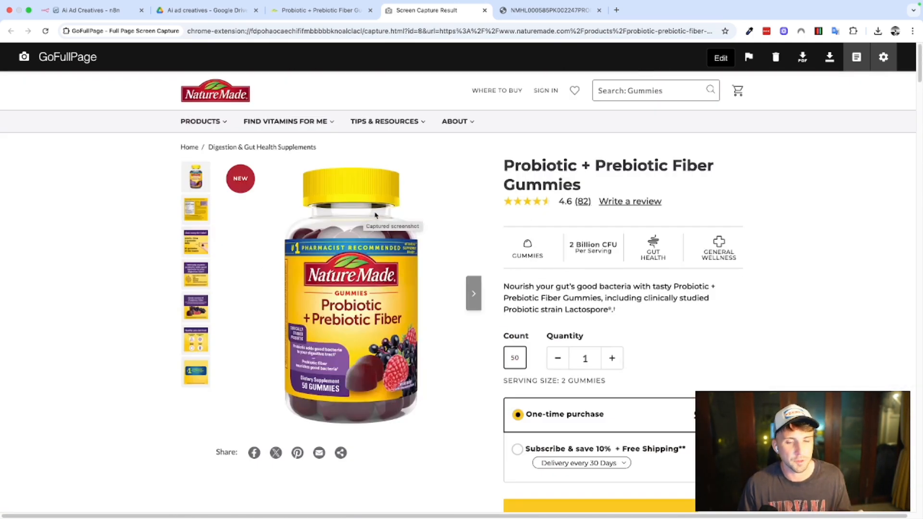
{"action": "scroll", "coordinate": [377, 215], "scroll_direction": "down", "scroll_amount": 8}
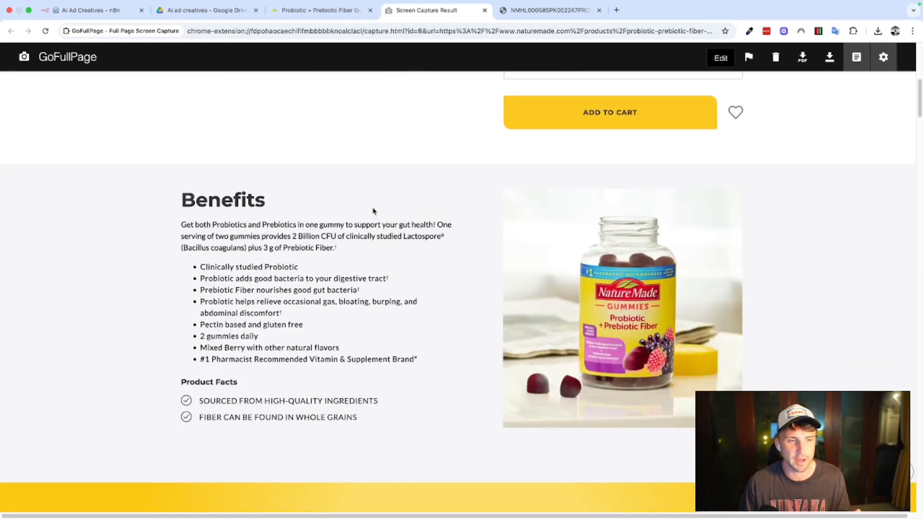
{"action": "scroll", "coordinate": [374, 212], "scroll_direction": "down", "scroll_amount": 10}
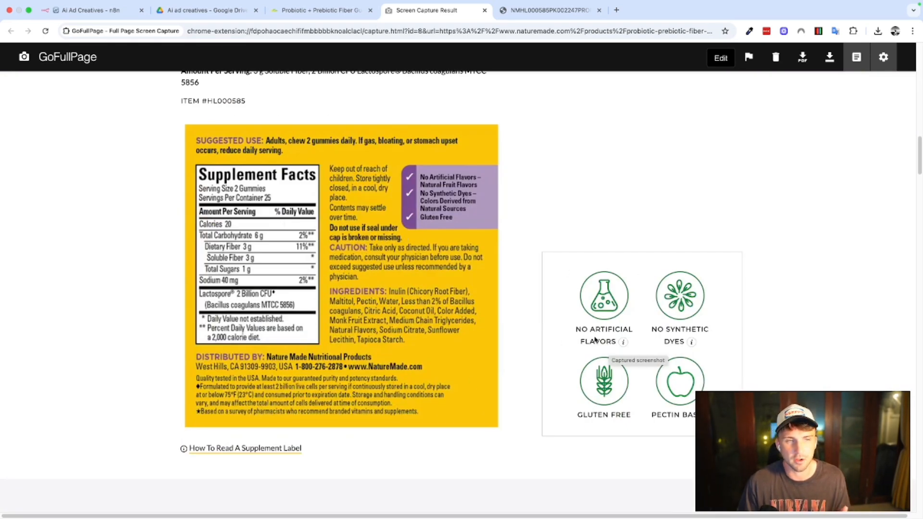
{"action": "scroll", "coordinate": [457, 327], "scroll_direction": "down", "scroll_amount": 2}
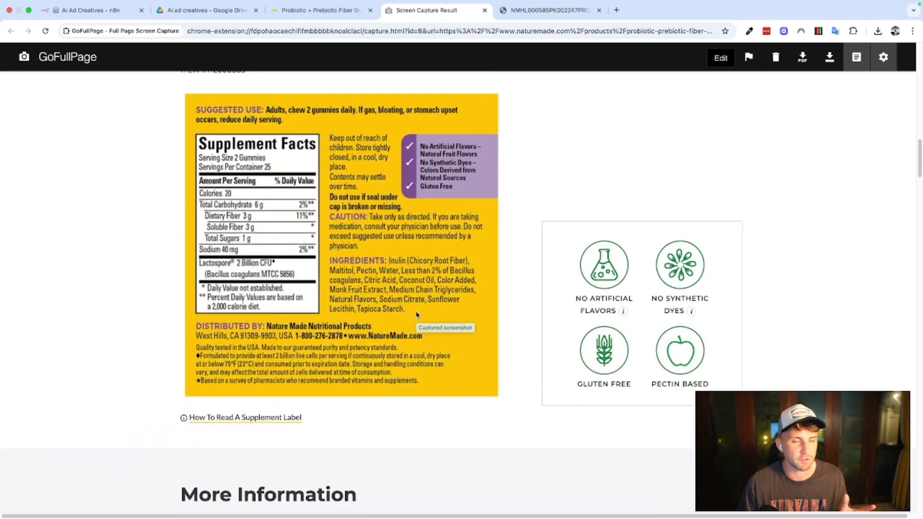
{"action": "scroll", "coordinate": [420, 310], "scroll_direction": "up", "scroll_amount": 15}
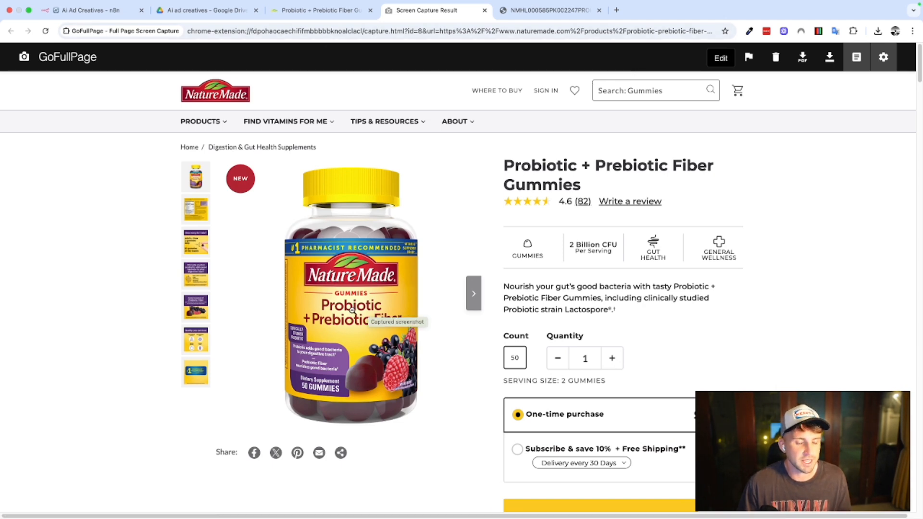
View the standalone gummies product image and return to the Ai Ad Creatives workflow in n8n.
{"action": "left_click", "coordinate": [548, 10]}
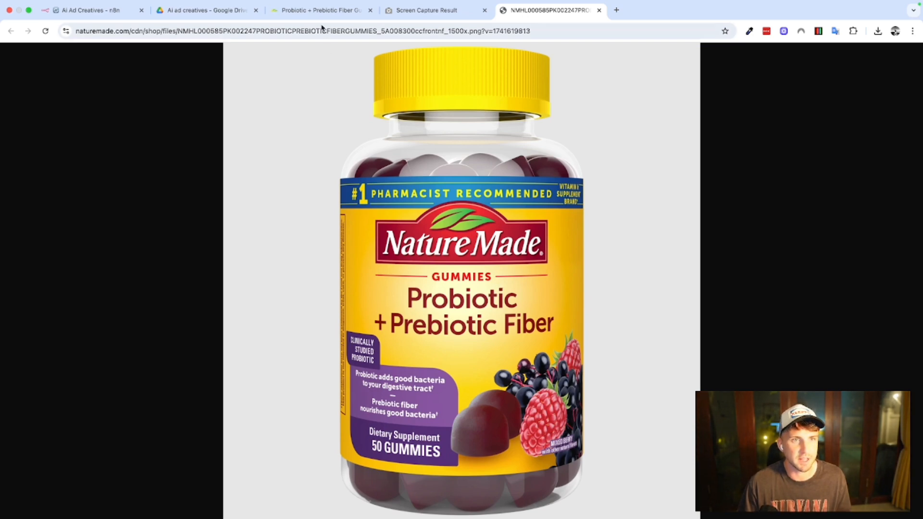
{"action": "left_click", "coordinate": [79, 10]}
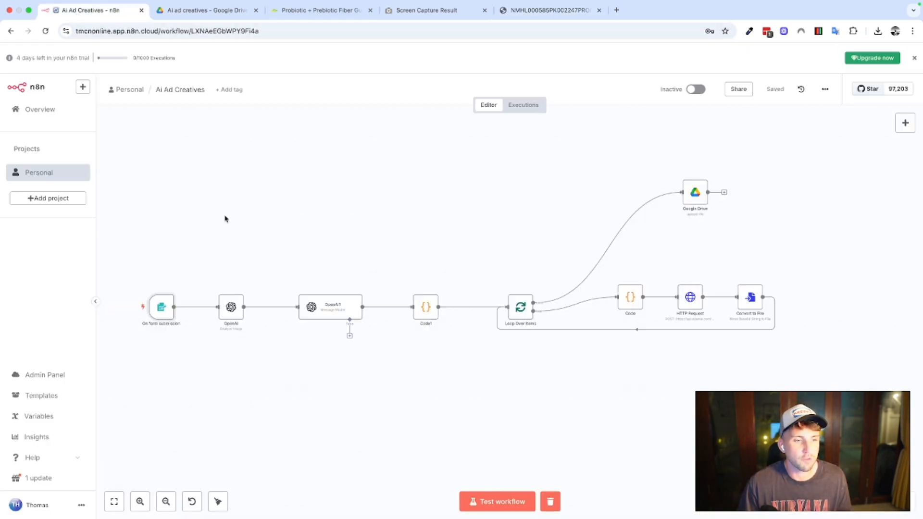
Start a test of the On form submission trigger to open the Creative Generator test form.
{"action": "double_click", "coordinate": [164, 307]}
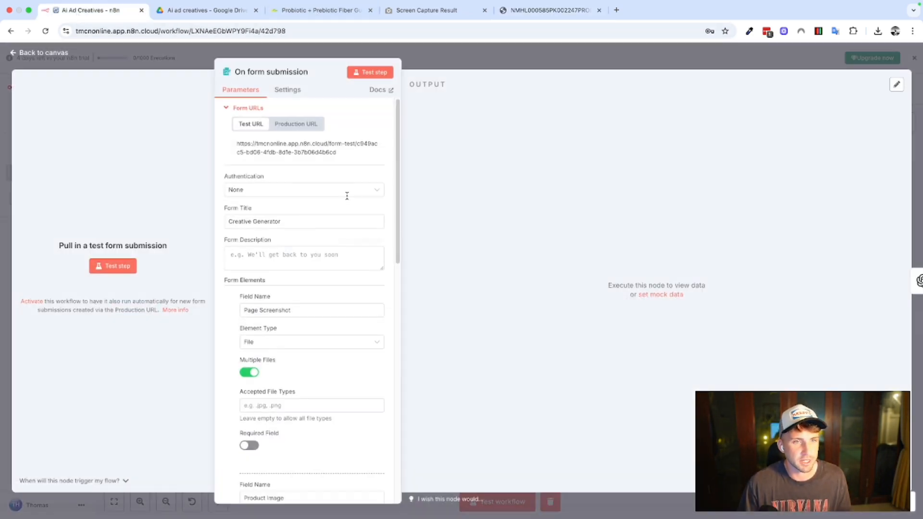
{"action": "left_click", "coordinate": [373, 70]}
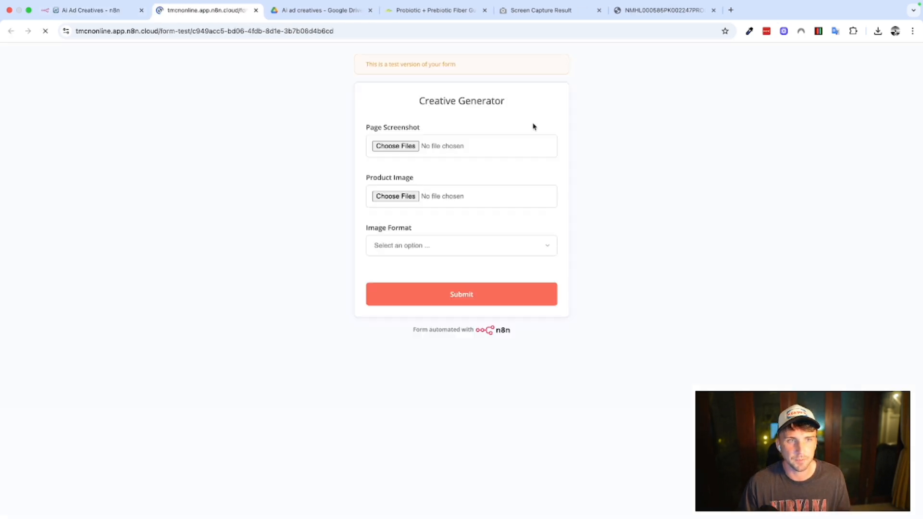
{"action": "left_click", "coordinate": [396, 147]}
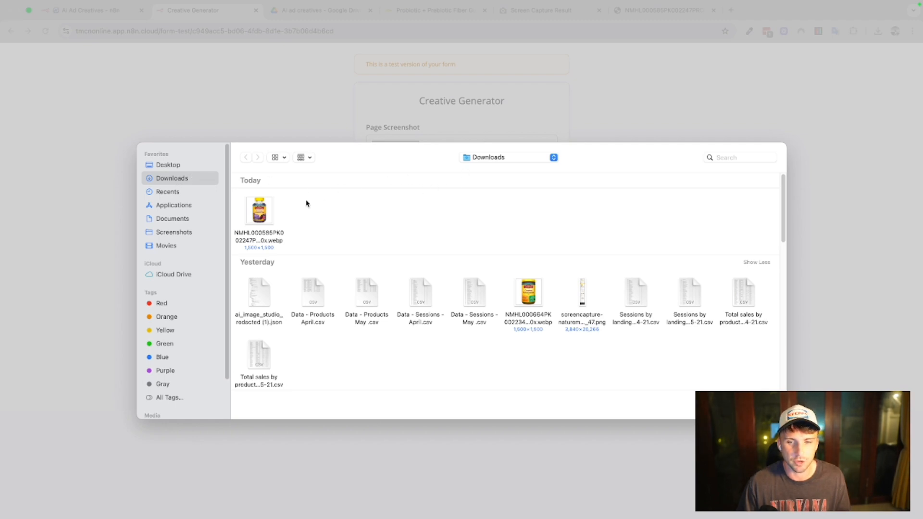
{"action": "left_click", "coordinate": [583, 293]}
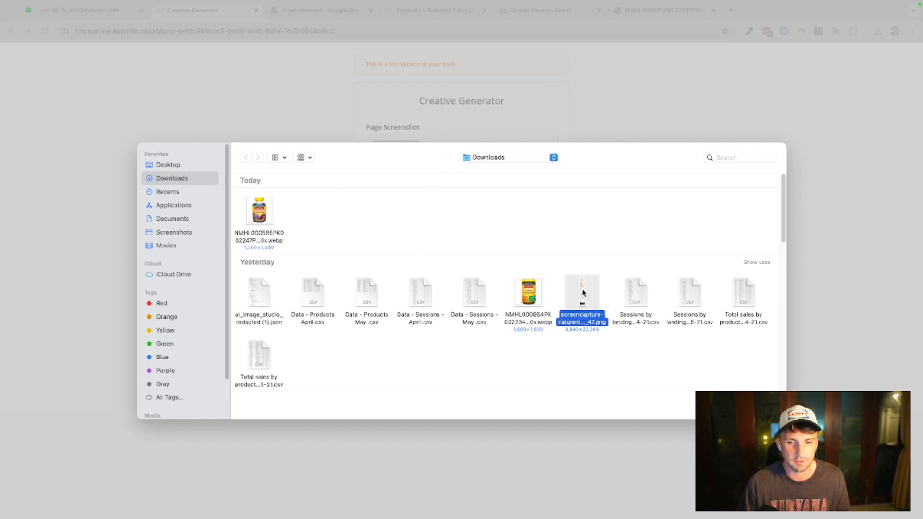
{"action": "right_click", "coordinate": [583, 293]}
{"action": "left_click", "coordinate": [611, 324]}
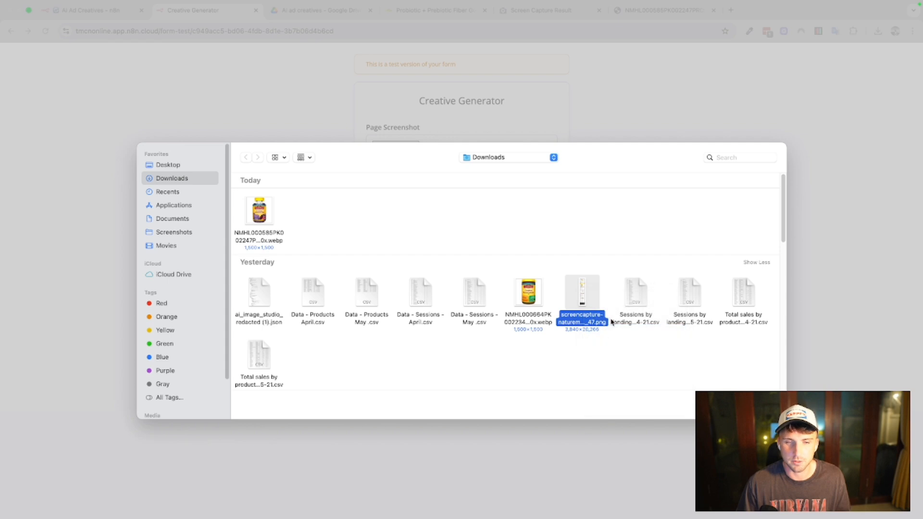
{"action": "left_click", "coordinate": [451, 96]}
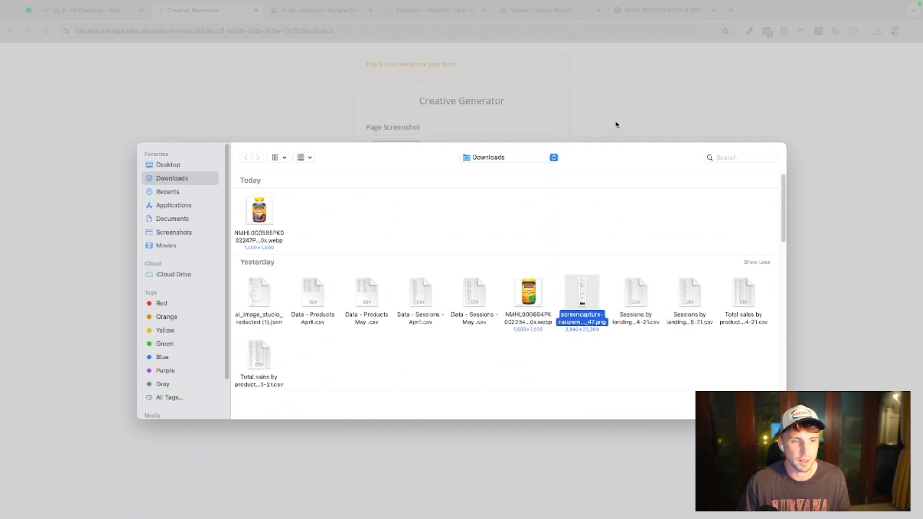
{"action": "left_click", "coordinate": [728, 407]}
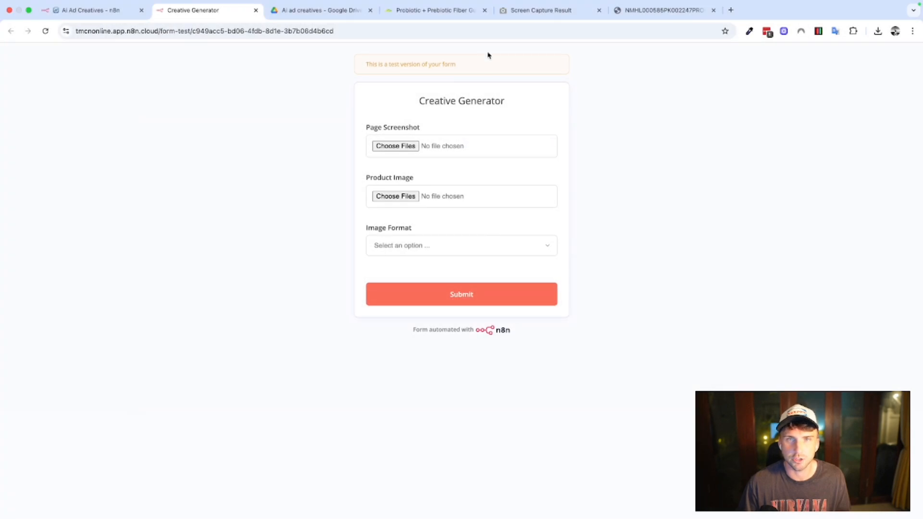
Download the GoFullPage capture of the gummies product page as a PNG image and return to the Creative Generator form.
{"action": "left_click", "coordinate": [541, 14]}
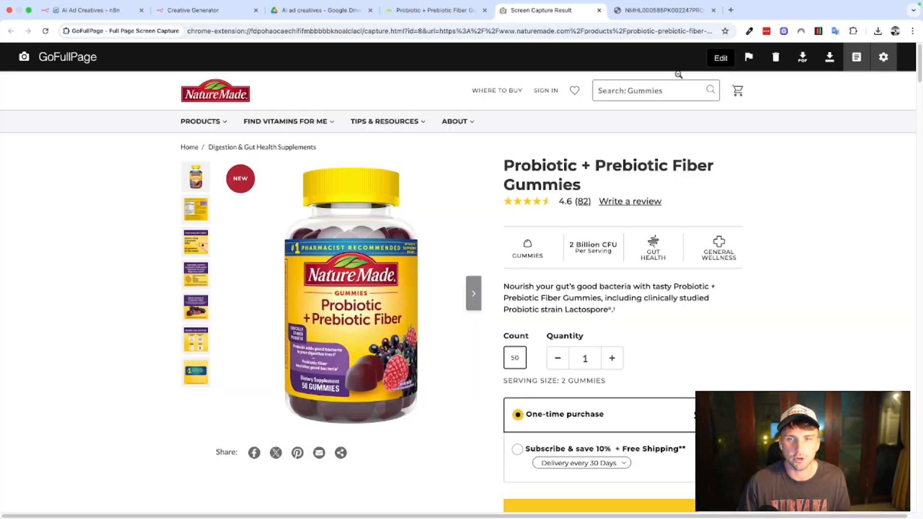
{"action": "left_click", "coordinate": [829, 62]}
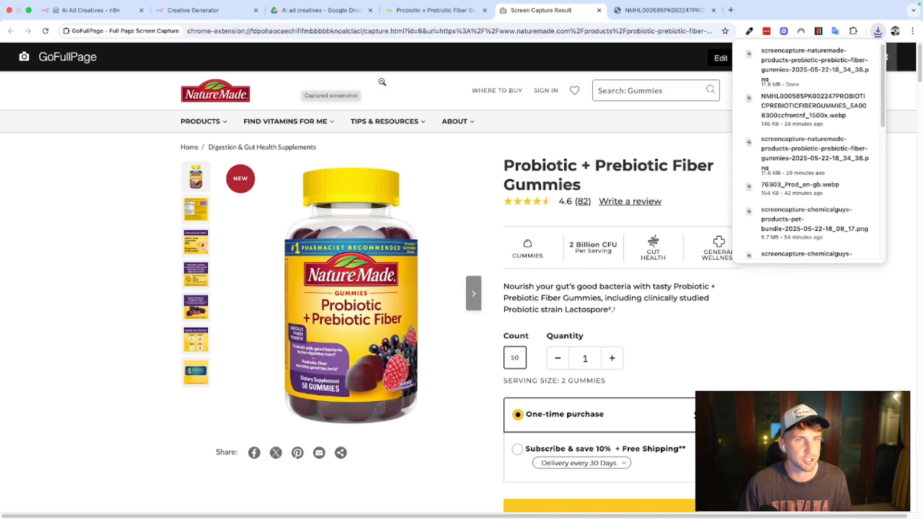
{"action": "left_click", "coordinate": [97, 15]}
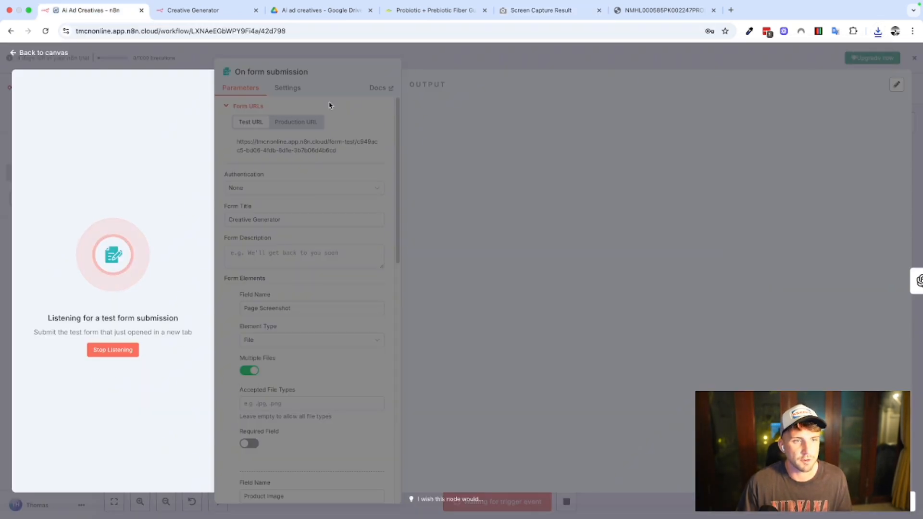
{"action": "left_click", "coordinate": [186, 12]}
Attach the newly downloaded page capture PNG as the Page Screenshot and the NMHL000585PK002247 gummies webp file as the Product Image.
{"action": "left_click", "coordinate": [395, 146]}
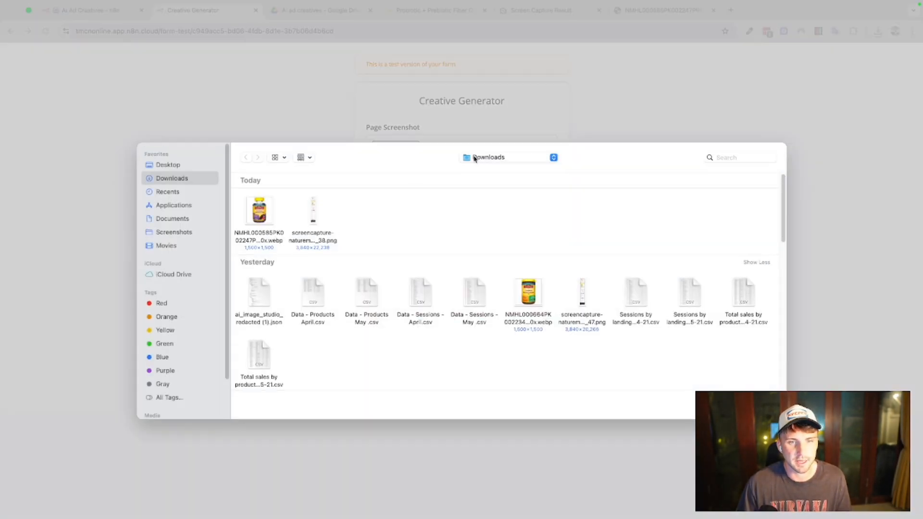
{"action": "left_click", "coordinate": [310, 219]}
{"action": "key", "text": "Return"}
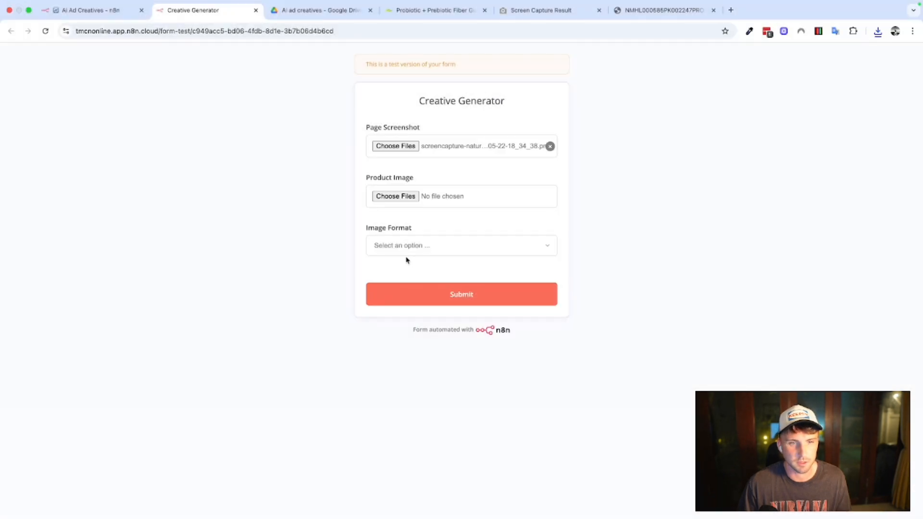
{"action": "left_click", "coordinate": [401, 203]}
{"action": "left_click", "coordinate": [263, 208]}
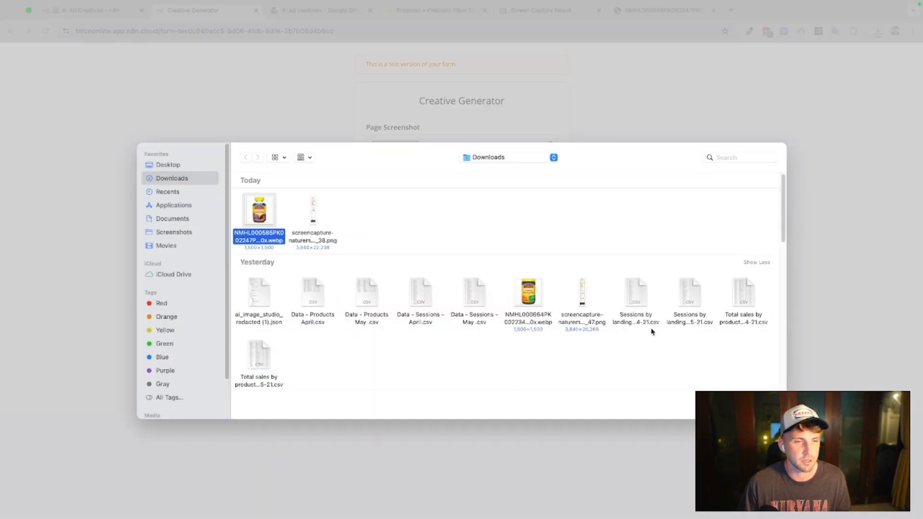
{"action": "key", "text": "Return"}
Set the image format to Square 1080px by 1080px and submit the form.
{"action": "left_click", "coordinate": [444, 246]}
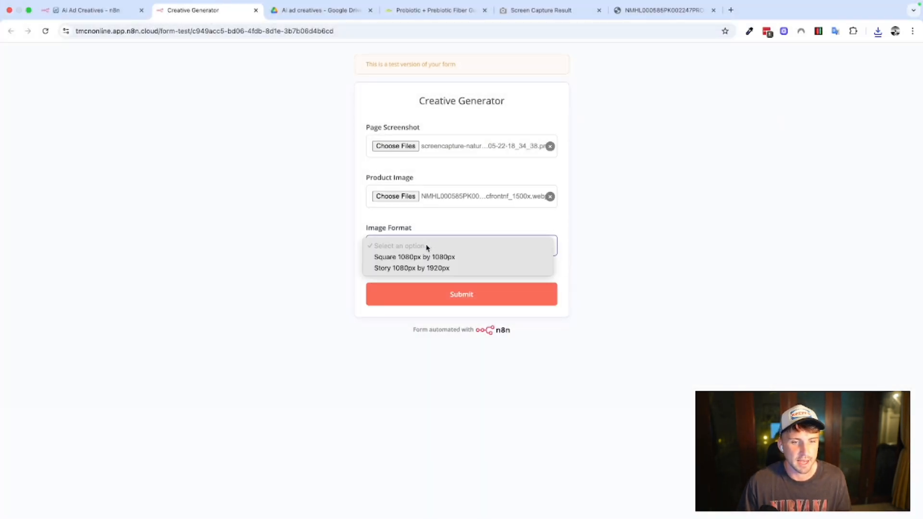
{"action": "left_click", "coordinate": [424, 257]}
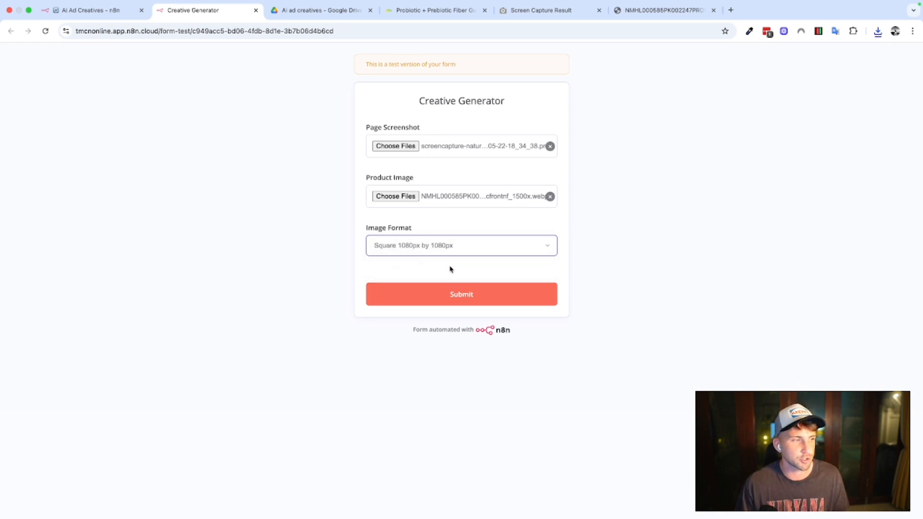
{"action": "left_click", "coordinate": [474, 302]}
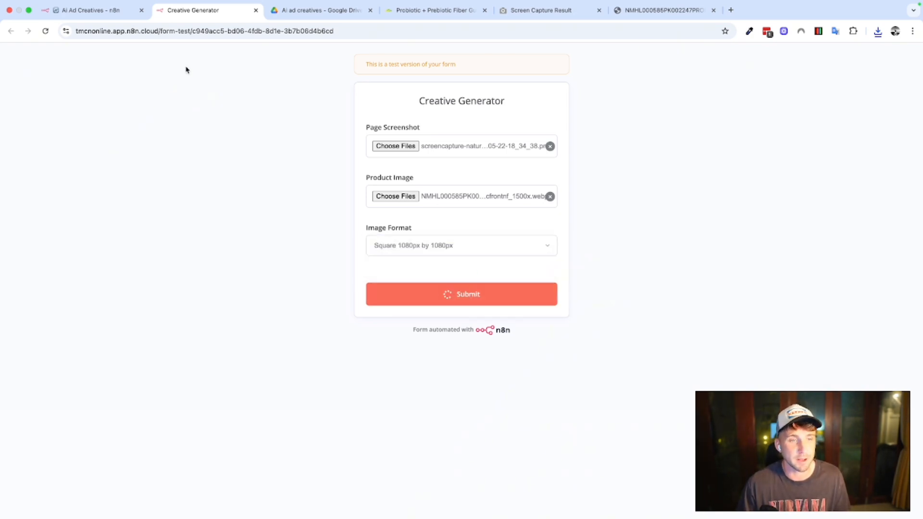
Return to the Ai Ad Creatives workflow and close the form trigger's settings to show the whole canvas.
{"action": "left_click", "coordinate": [92, 11]}
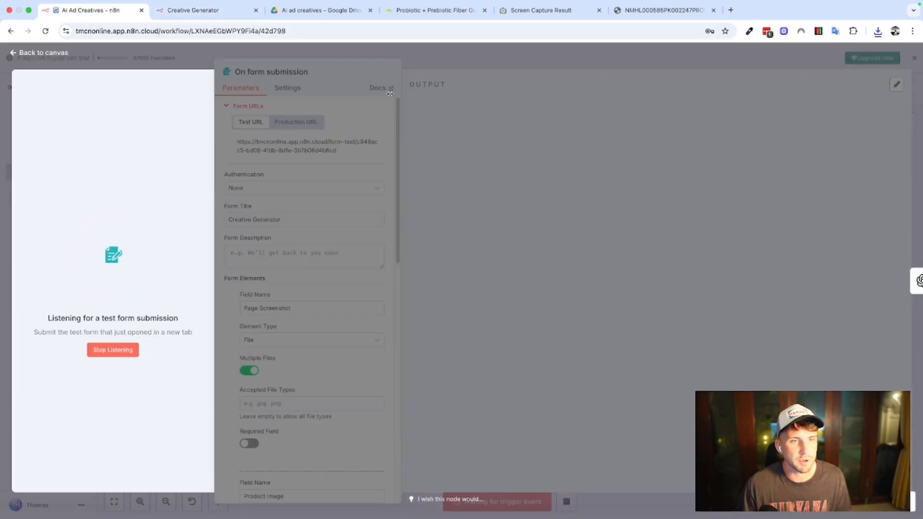
{"action": "left_click", "coordinate": [273, 55]}
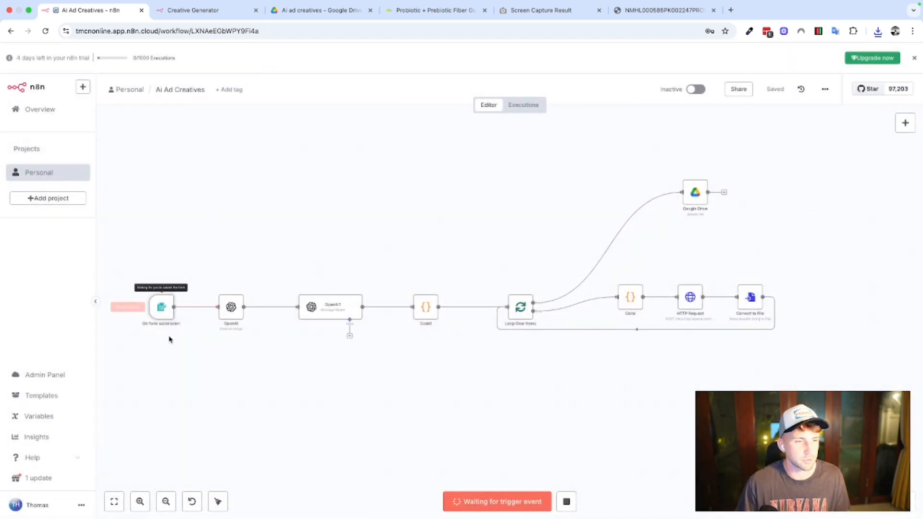
{"action": "scroll", "coordinate": [171, 344], "scroll_direction": "left", "scroll_amount": 3}
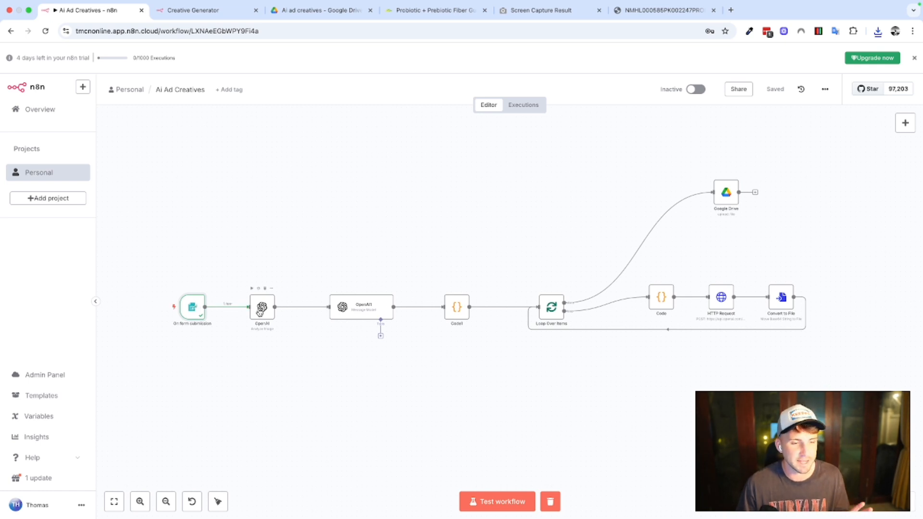
Open the OpenAI Analyze Image node and check the form files it receives as input.
{"action": "double_click", "coordinate": [262, 308]}
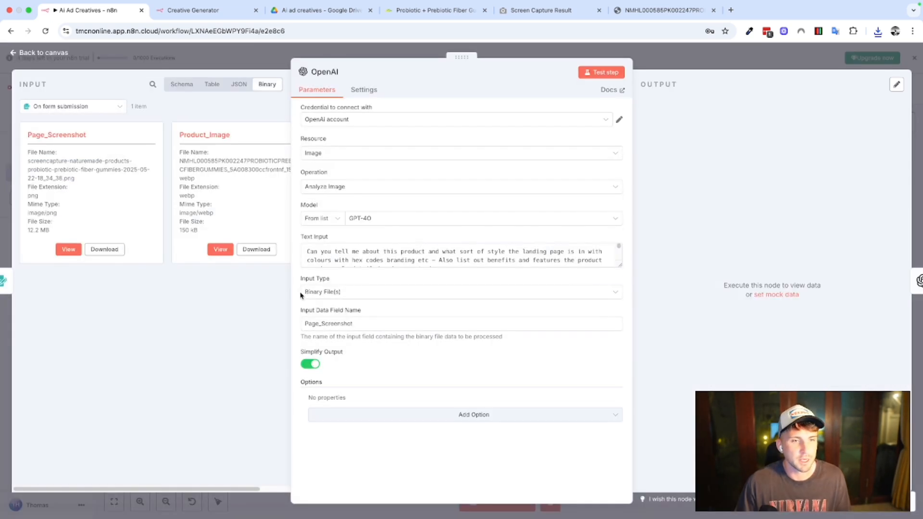
{"action": "left_click", "coordinate": [250, 60]}
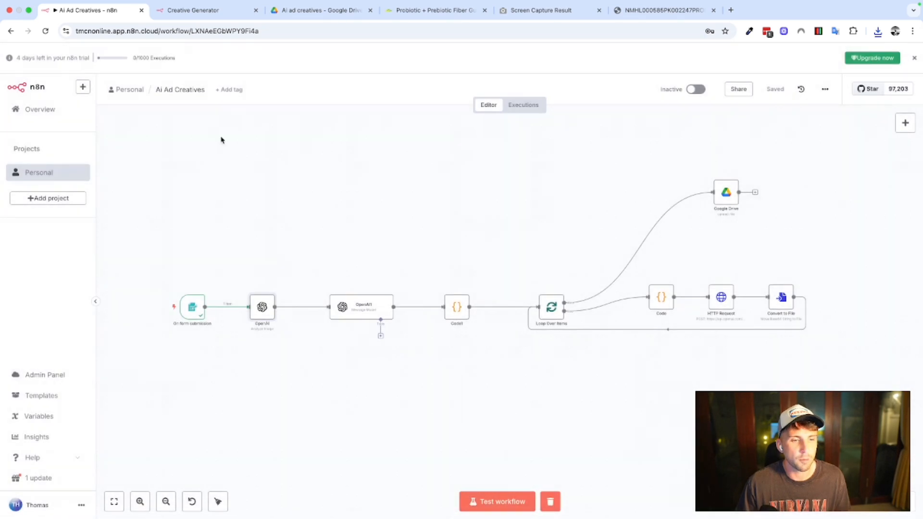
{"action": "double_click", "coordinate": [262, 308]}
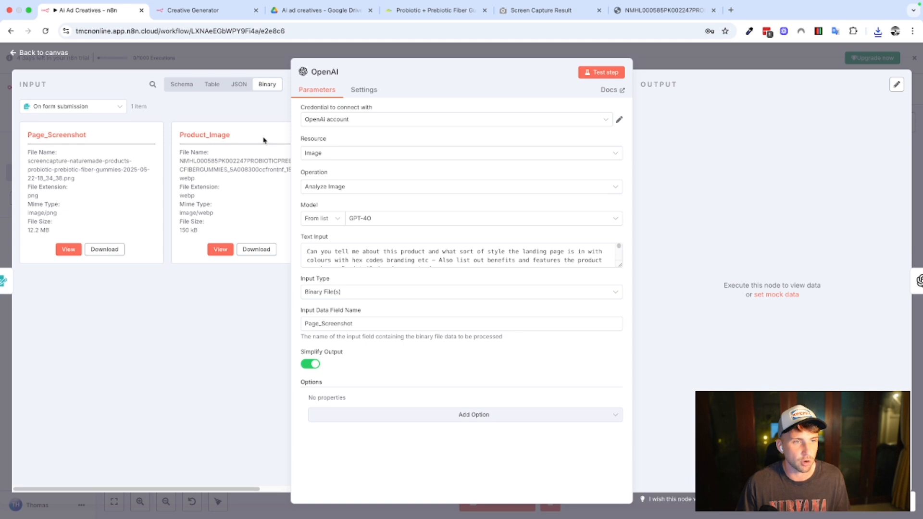
{"action": "scroll", "coordinate": [164, 144], "scroll_direction": "right", "scroll_amount": 2}
{"action": "scroll", "coordinate": [147, 149], "scroll_direction": "left", "scroll_amount": 2}
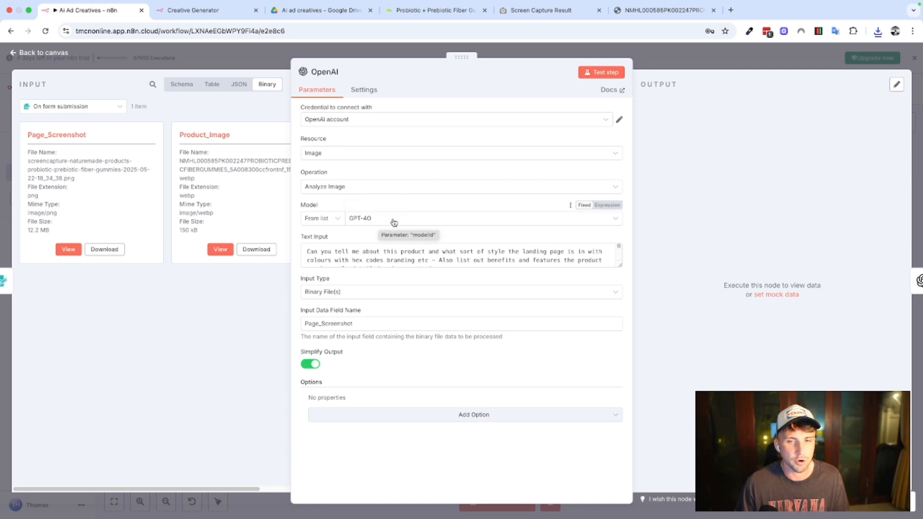
Read through the Analyze Image node's text prompt, including the landing page design style template and the product benefits section.
{"action": "left_click_drag", "start_coordinate": [619, 265], "coordinate": [619, 428]}
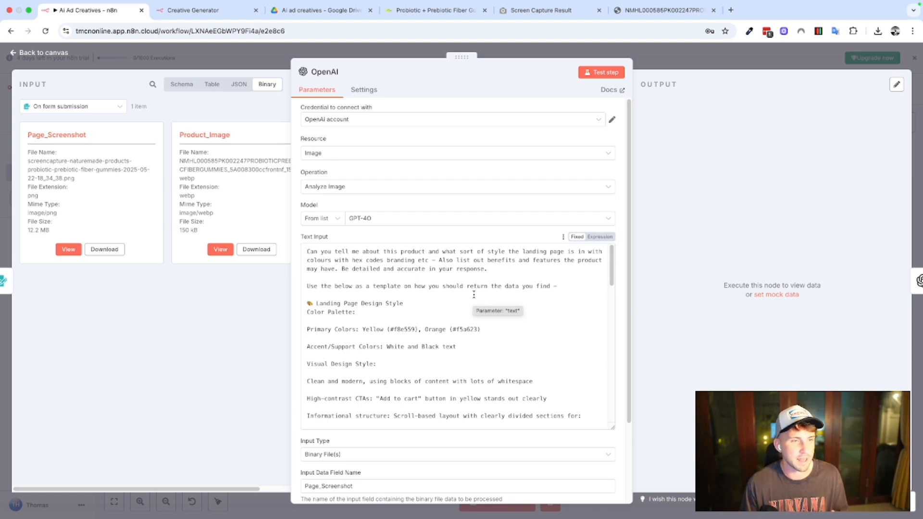
{"action": "scroll", "coordinate": [479, 287], "scroll_direction": "down", "scroll_amount": 1}
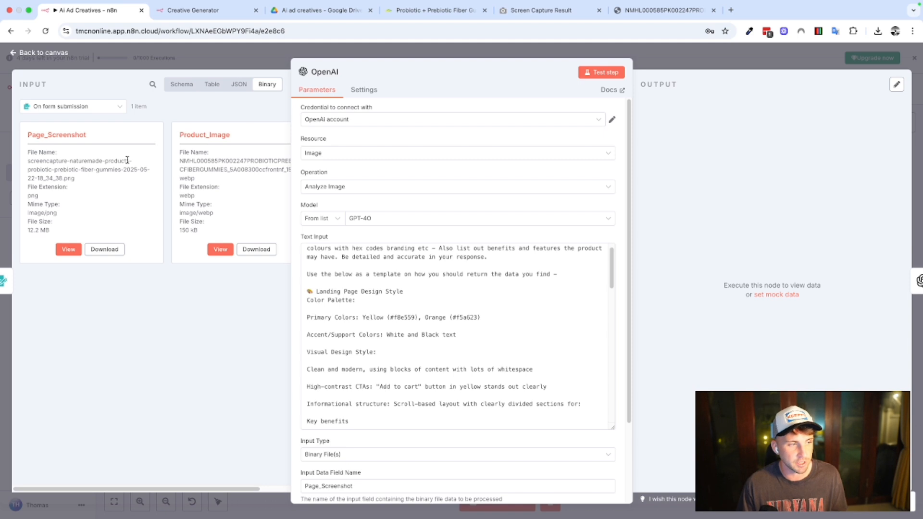
{"action": "scroll", "coordinate": [397, 293], "scroll_direction": "up", "scroll_amount": 1}
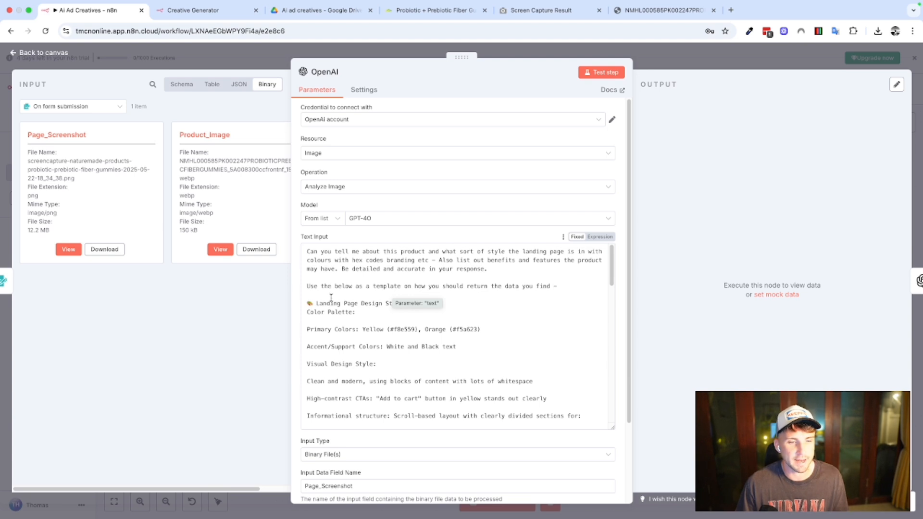
{"action": "scroll", "coordinate": [375, 312], "scroll_direction": "down", "scroll_amount": 1}
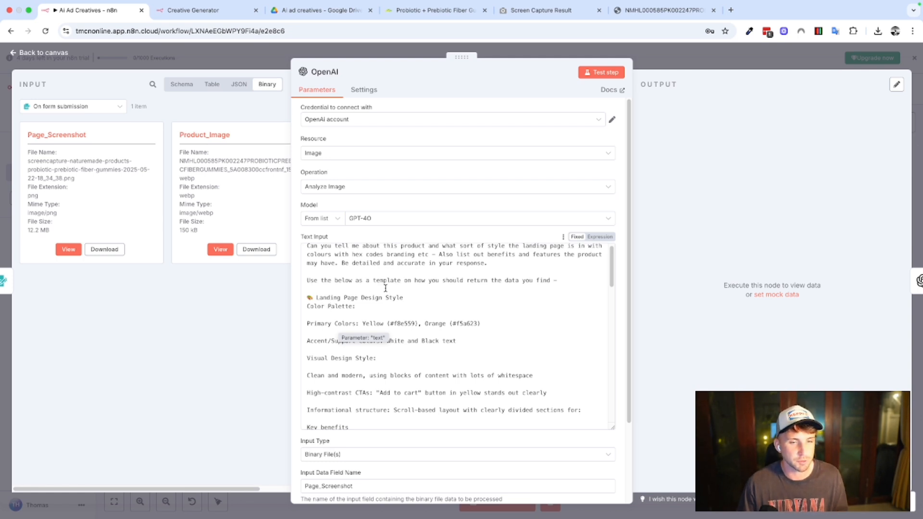
{"action": "scroll", "coordinate": [469, 298], "scroll_direction": "down", "scroll_amount": 10}
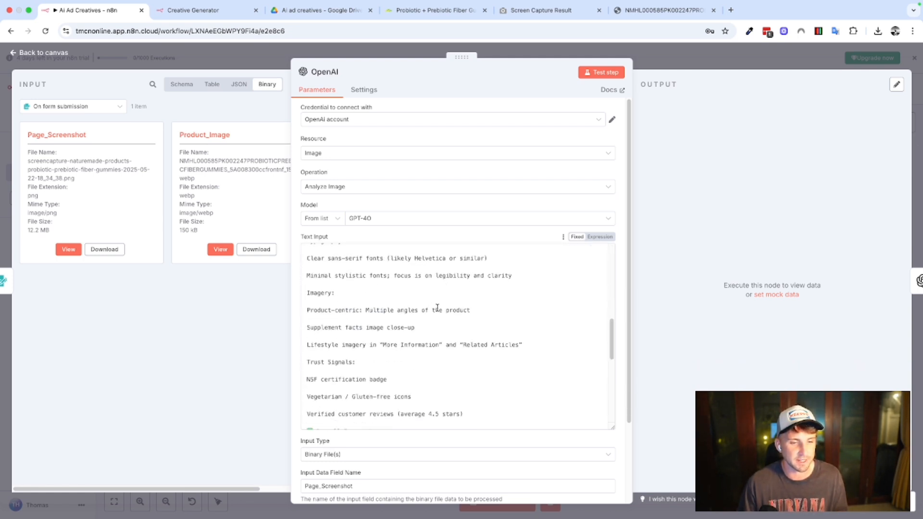
{"action": "scroll", "coordinate": [438, 309], "scroll_direction": "down", "scroll_amount": 5}
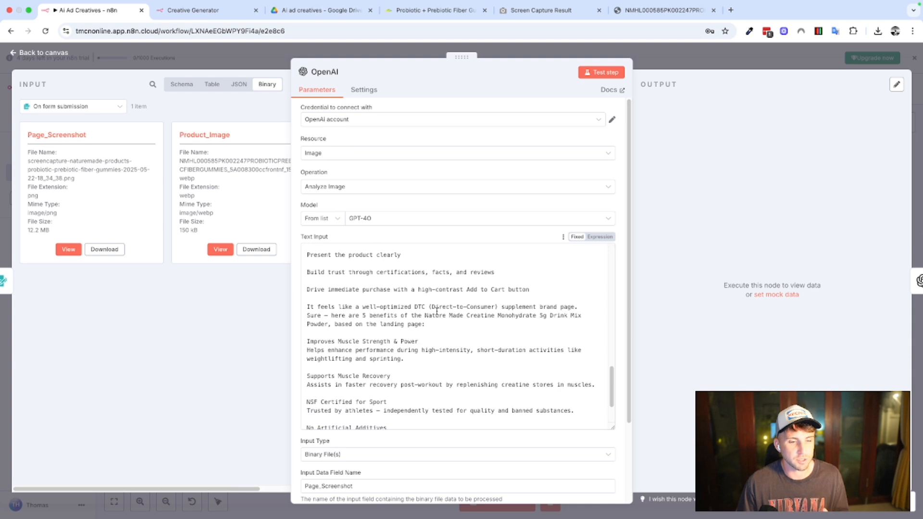
{"action": "scroll", "coordinate": [412, 327], "scroll_direction": "up", "scroll_amount": 15}
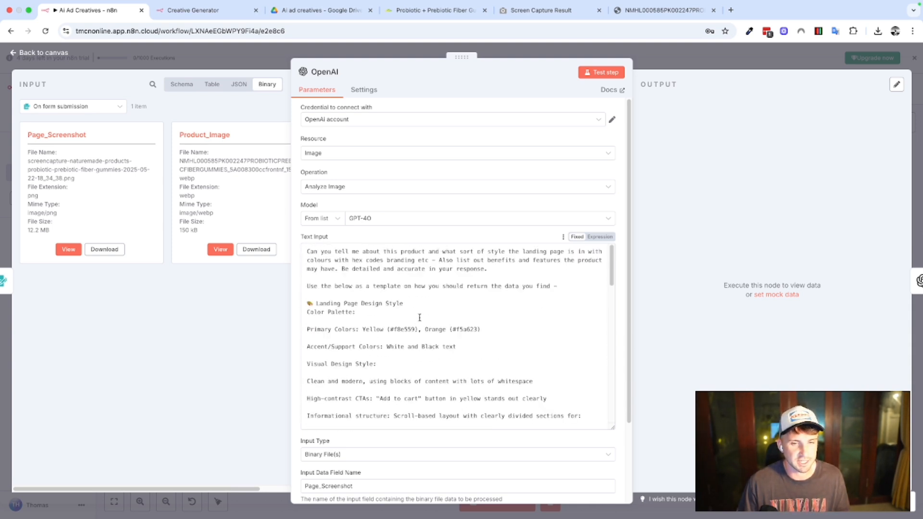
{"action": "left_click_drag", "start_coordinate": [613, 427], "coordinate": [608, 324]}
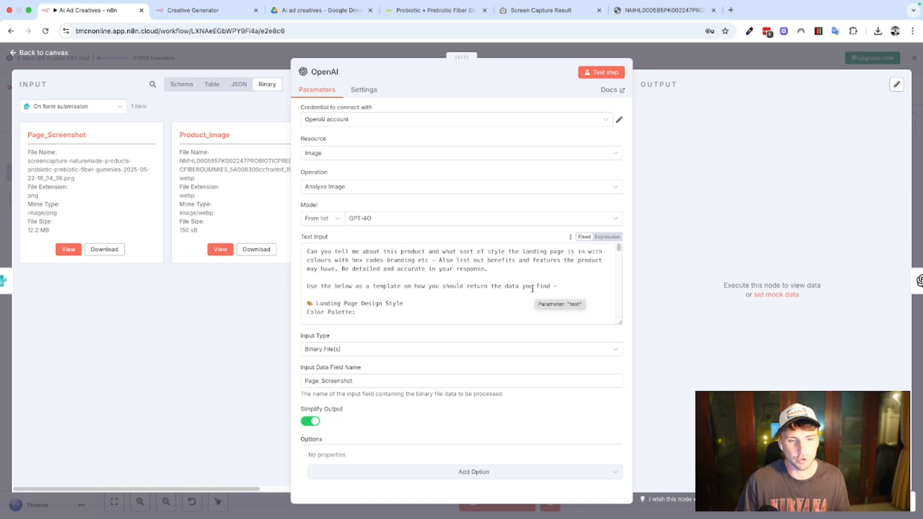
{"action": "scroll", "coordinate": [507, 278], "scroll_direction": "down", "scroll_amount": 1}
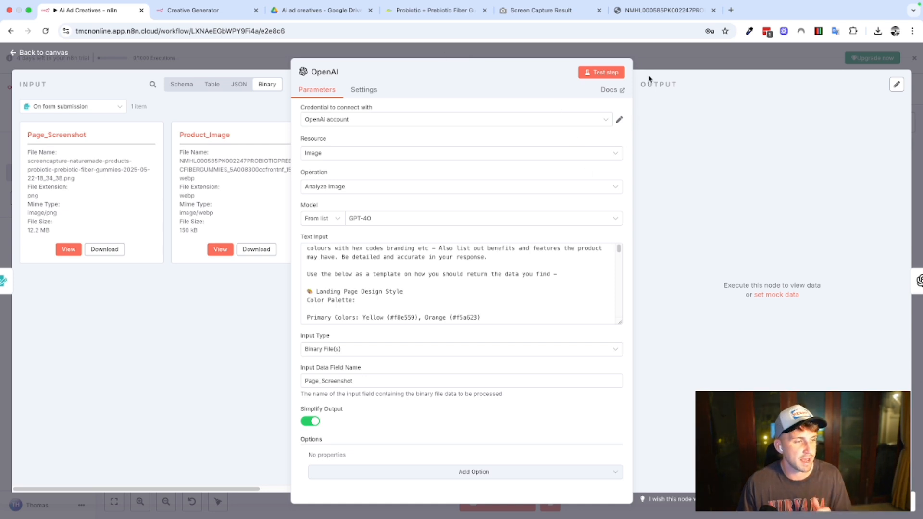
Test the OpenAI Analyze Image node on the submitted page screenshot, then close the node.
{"action": "left_click", "coordinate": [613, 73]}
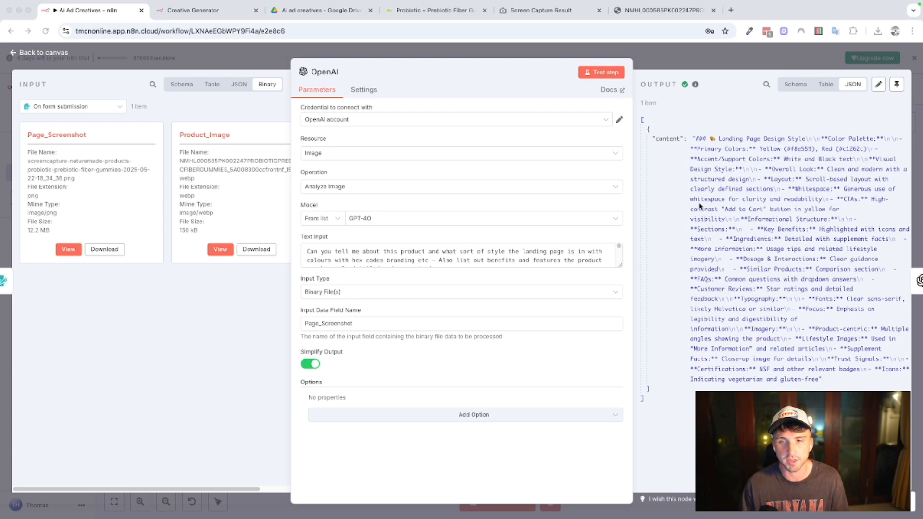
{"action": "left_click", "coordinate": [657, 61]}
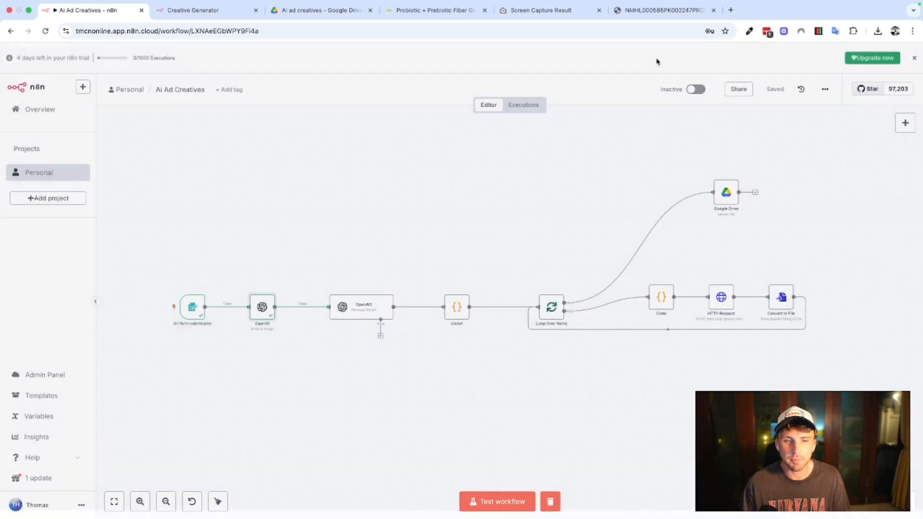
Open the OpenAI1 Message a Model node and check its model and the number of creative briefs requested in the user prompt.
{"action": "double_click", "coordinate": [367, 315]}
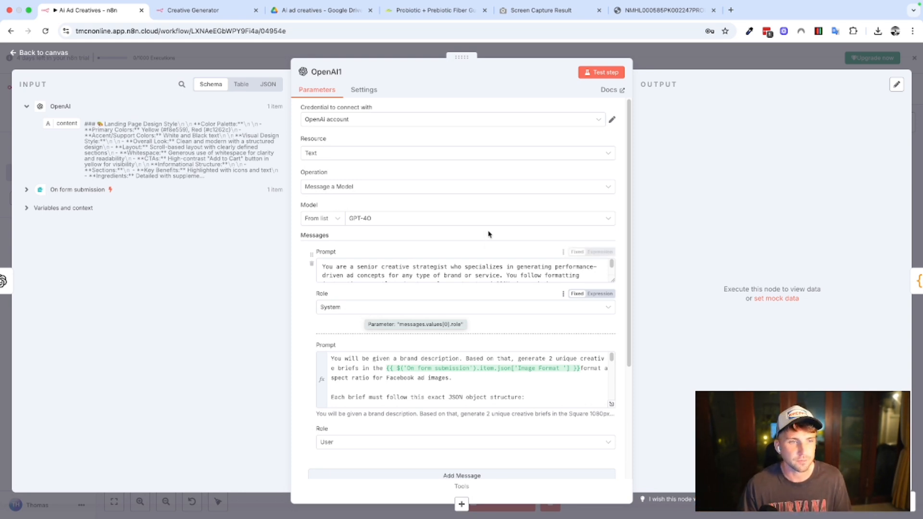
{"action": "scroll", "coordinate": [479, 293], "scroll_direction": "down", "scroll_amount": 1}
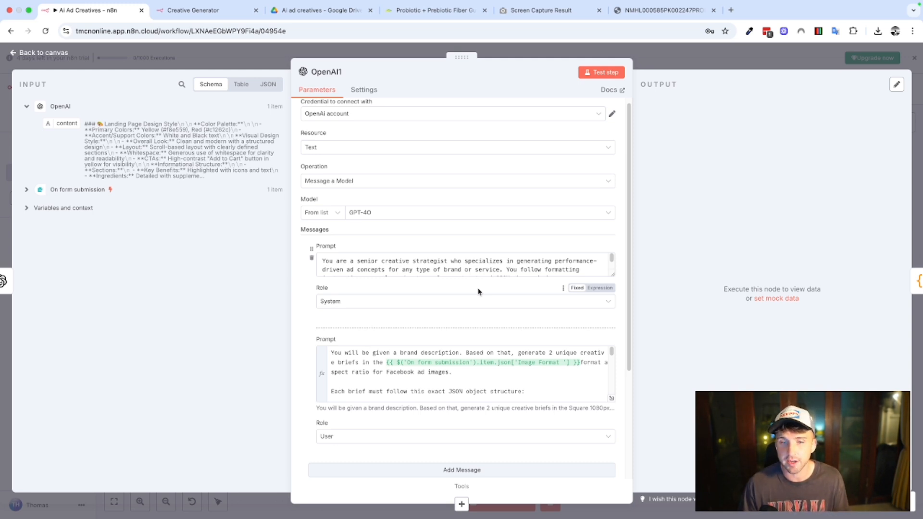
{"action": "double_click", "coordinate": [552, 353]}
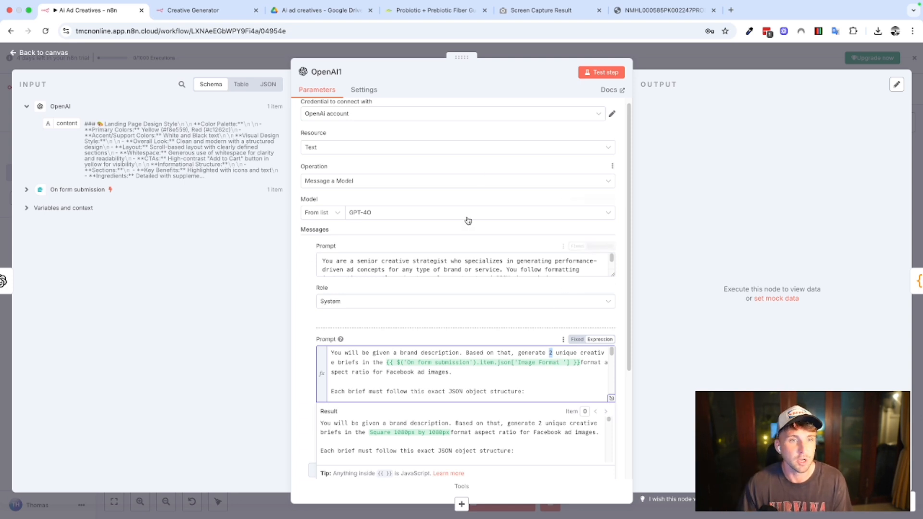
{"action": "scroll", "coordinate": [470, 218], "scroll_direction": "up", "scroll_amount": 1}
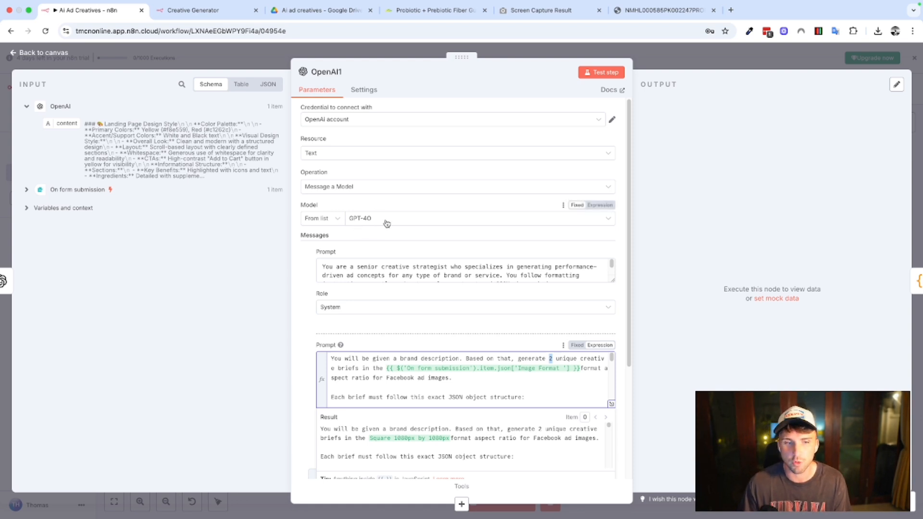
Enlarge the system message's prompt box and read the full creative strategist instructions.
{"action": "scroll", "coordinate": [481, 250], "scroll_direction": "down", "scroll_amount": 1}
{"action": "left_click_drag", "start_coordinate": [611, 275], "coordinate": [601, 239]}
{"action": "left_click_drag", "start_coordinate": [613, 273], "coordinate": [613, 310]}
{"action": "left_click", "coordinate": [463, 288]}
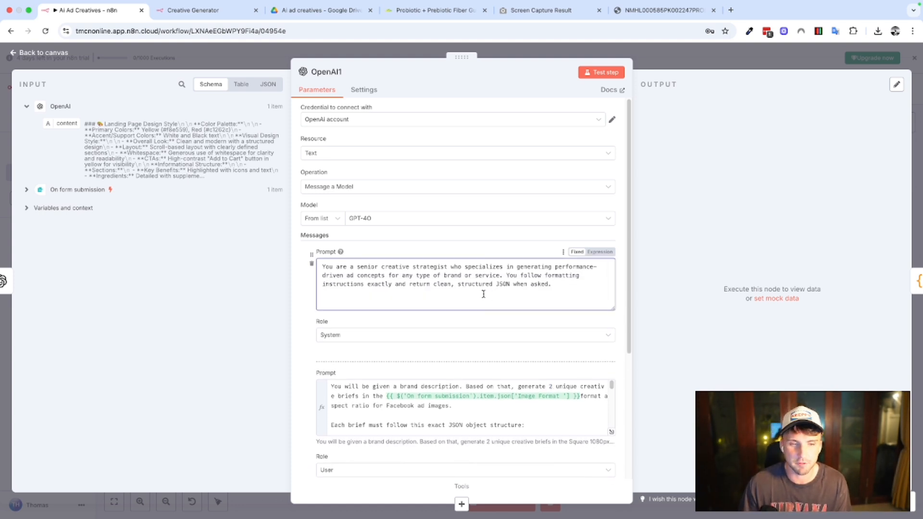
{"action": "scroll", "coordinate": [482, 291], "scroll_direction": "down", "scroll_amount": 2}
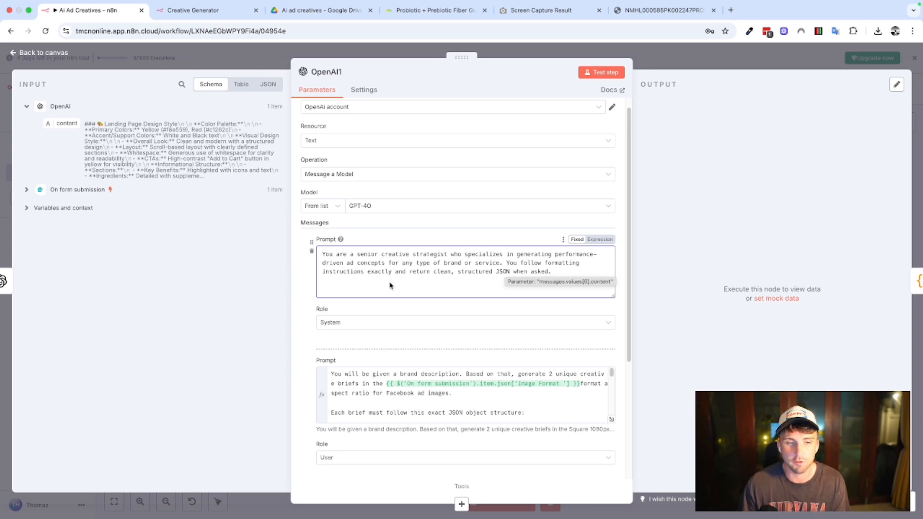
{"action": "scroll", "coordinate": [446, 282], "scroll_direction": "down", "scroll_amount": 1}
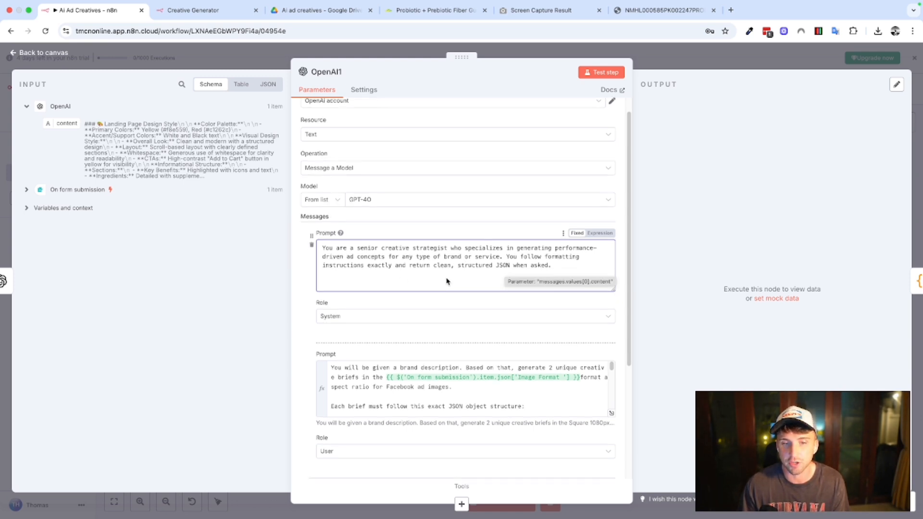
{"action": "scroll", "coordinate": [447, 281], "scroll_direction": "down", "scroll_amount": 4}
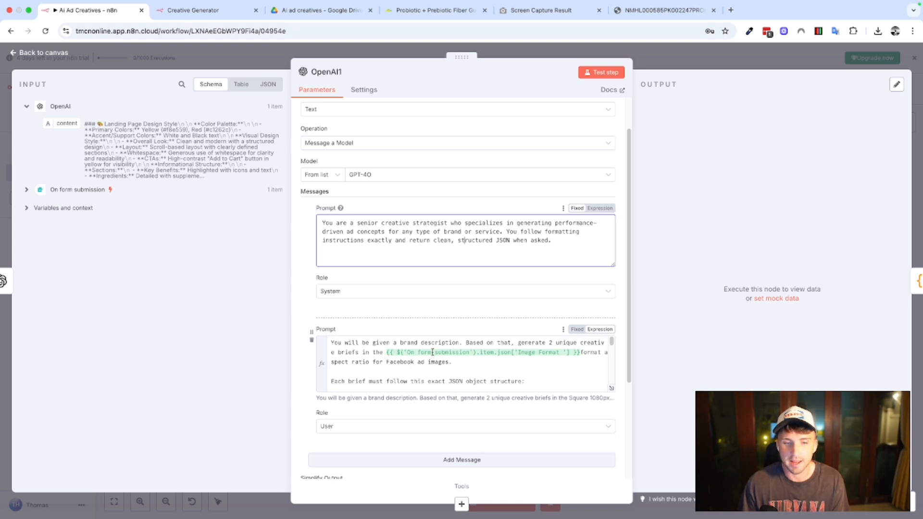
Read the user prompt's image format expression and the JSON object structure required for each creative brief.
{"action": "scroll", "coordinate": [452, 387], "scroll_direction": "down", "scroll_amount": 1}
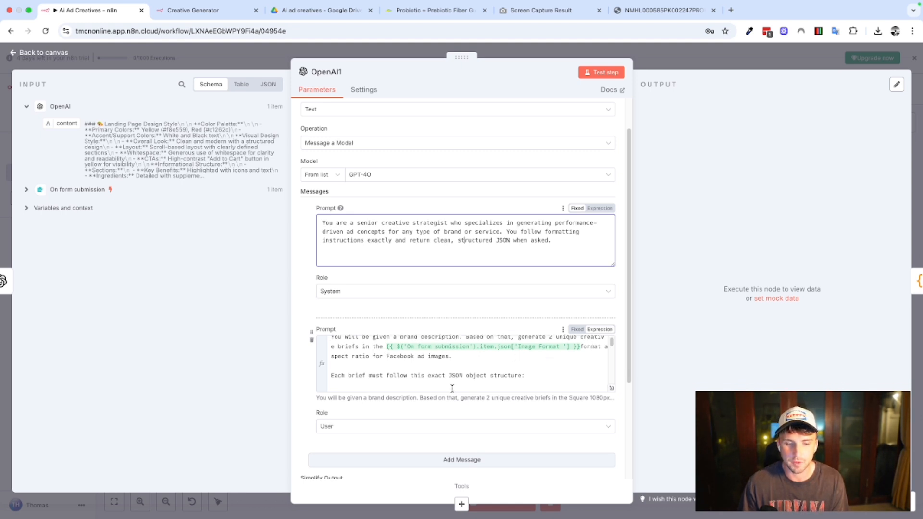
{"action": "left_click", "coordinate": [452, 389]}
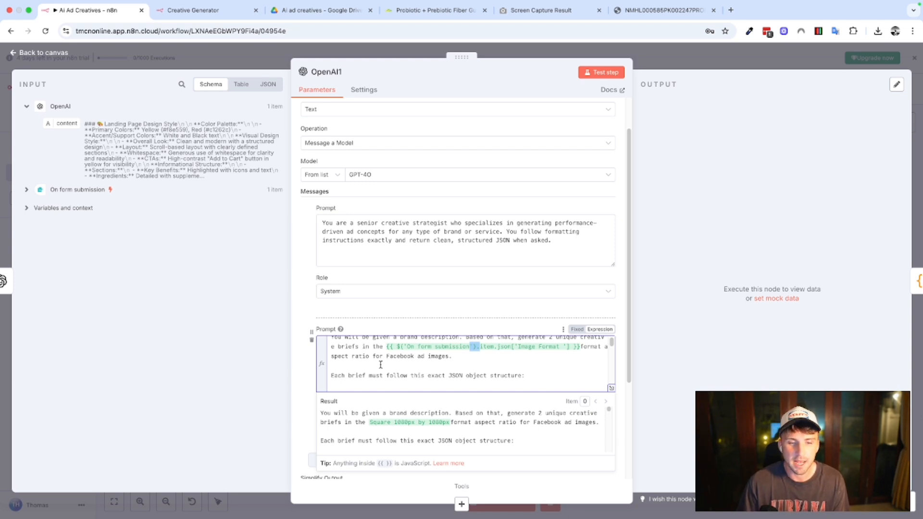
{"action": "scroll", "coordinate": [477, 362], "scroll_direction": "down", "scroll_amount": 2}
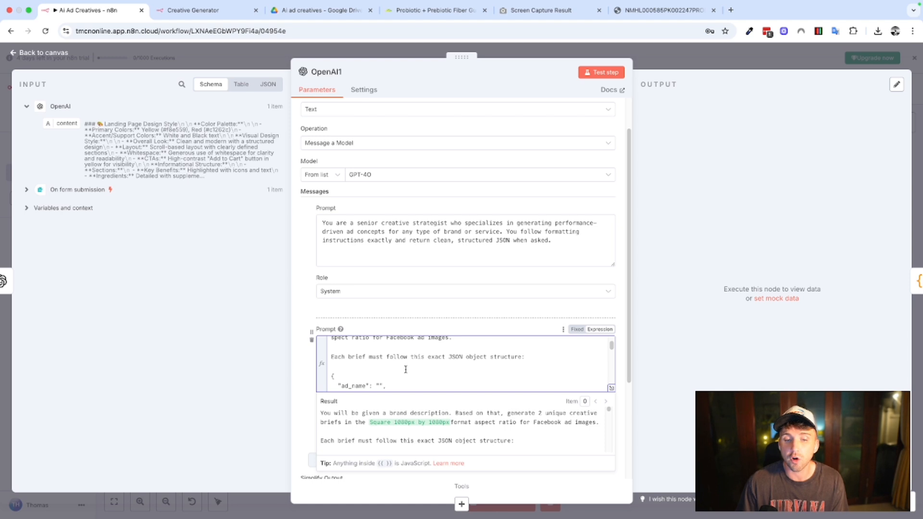
{"action": "scroll", "coordinate": [418, 368], "scroll_direction": "down", "scroll_amount": 3}
{"action": "scroll", "coordinate": [432, 366], "scroll_direction": "down", "scroll_amount": 3}
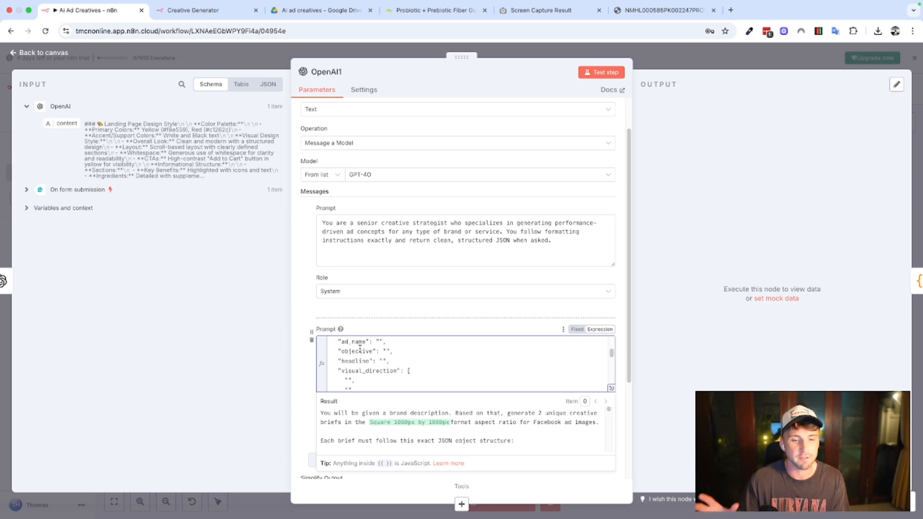
{"action": "scroll", "coordinate": [390, 346], "scroll_direction": "down", "scroll_amount": 5}
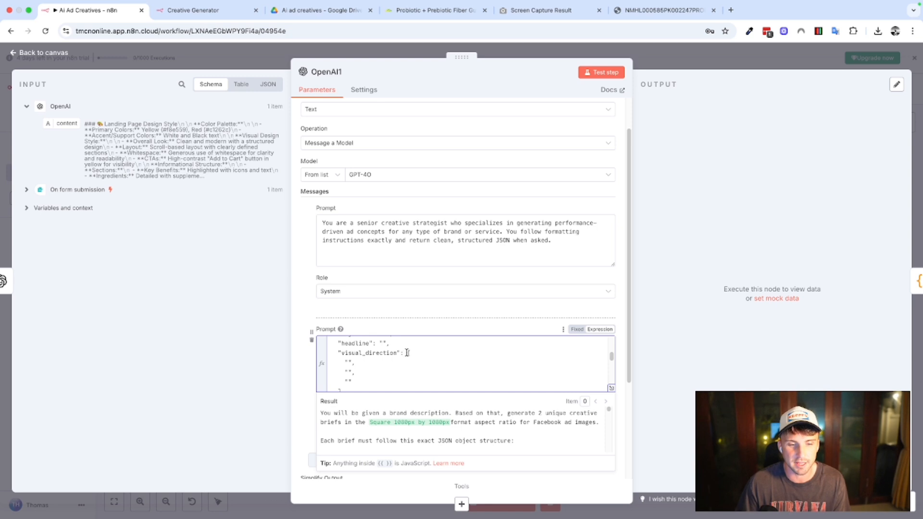
{"action": "scroll", "coordinate": [408, 358], "scroll_direction": "down", "scroll_amount": 3}
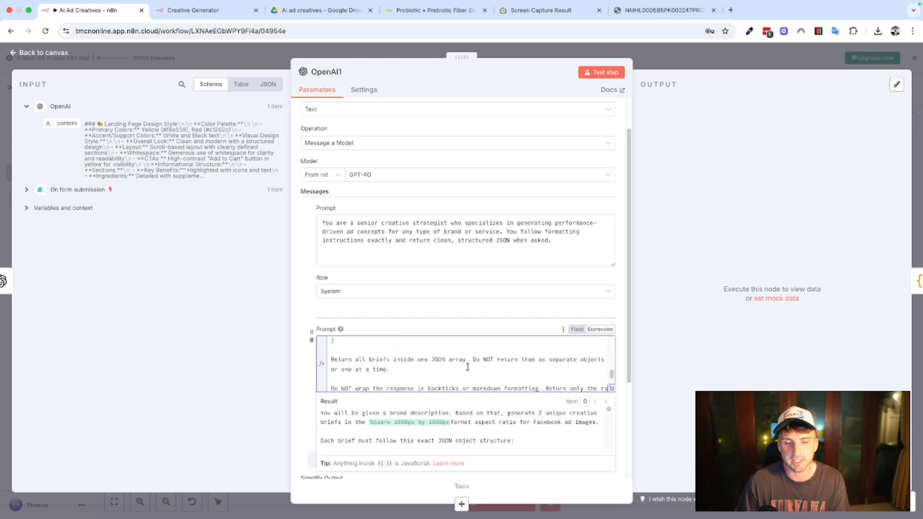
Read the rest of the user prompt, covering the JSON array rules, the brand design info expression and the aspect ratio reminder.
{"action": "scroll", "coordinate": [471, 366], "scroll_direction": "down", "scroll_amount": 1}
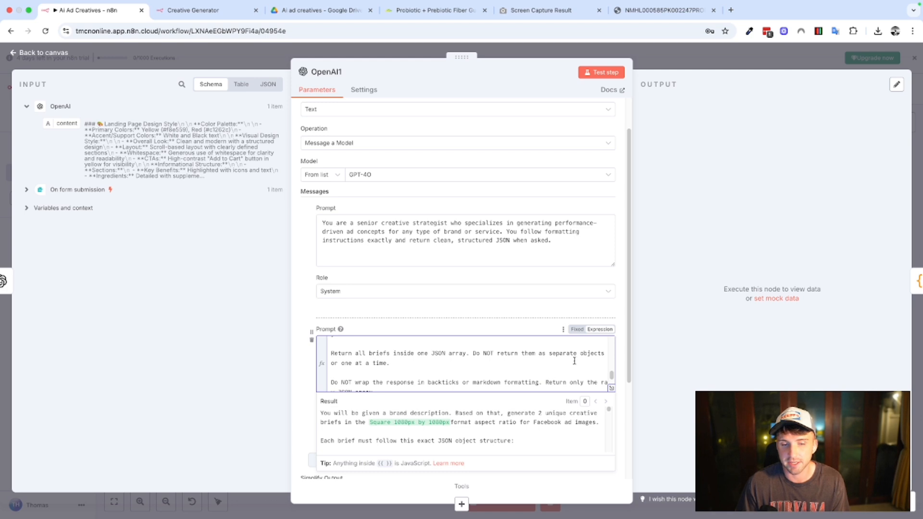
{"action": "scroll", "coordinate": [505, 360], "scroll_direction": "down", "scroll_amount": 1}
{"action": "scroll", "coordinate": [502, 360], "scroll_direction": "down", "scroll_amount": 1}
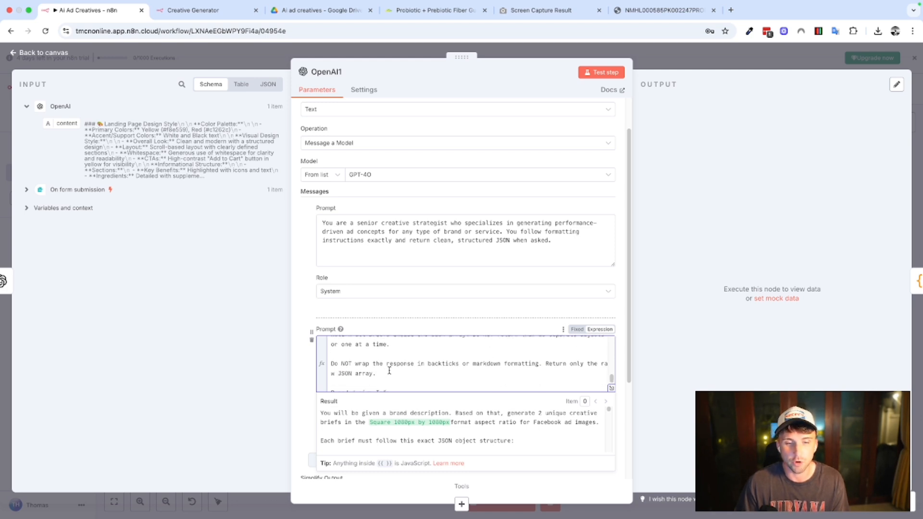
{"action": "scroll", "coordinate": [464, 365], "scroll_direction": "down", "scroll_amount": 2}
{"action": "scroll", "coordinate": [464, 365], "scroll_direction": "down", "scroll_amount": 1}
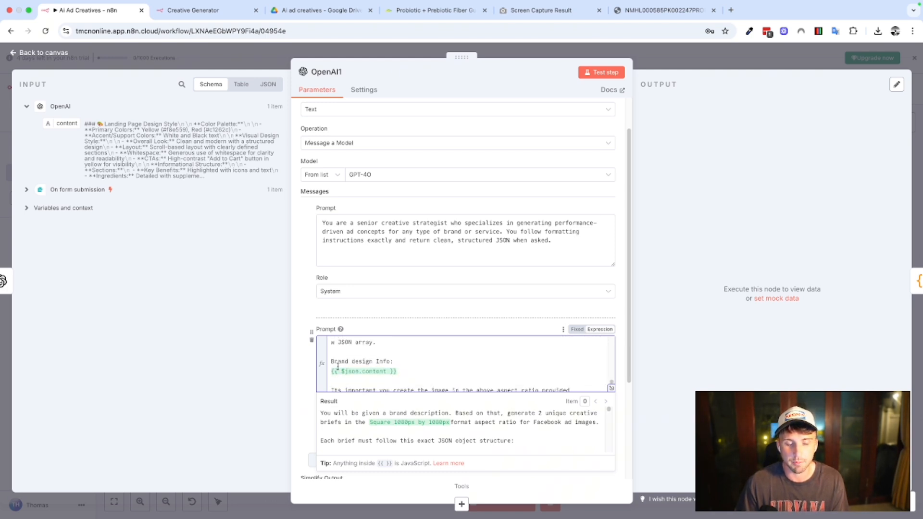
{"action": "left_click", "coordinate": [377, 372]}
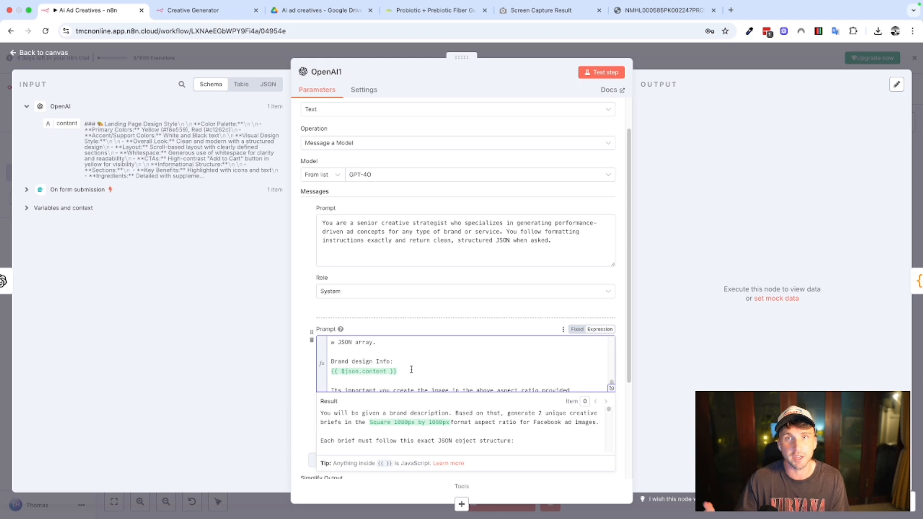
{"action": "scroll", "coordinate": [412, 369], "scroll_direction": "down", "scroll_amount": 1}
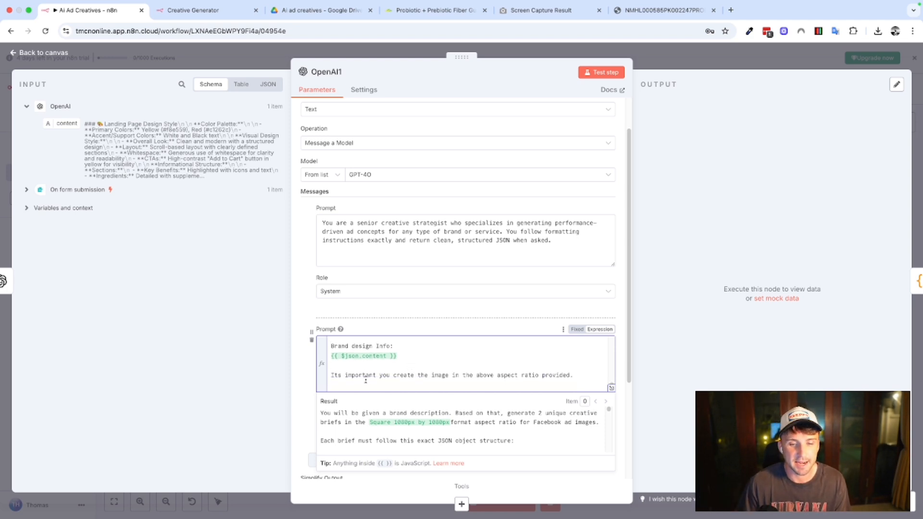
Test the OpenAI1 node to generate the ad creative briefs, then close the node.
{"action": "scroll", "coordinate": [346, 375], "scroll_direction": "down", "scroll_amount": 3}
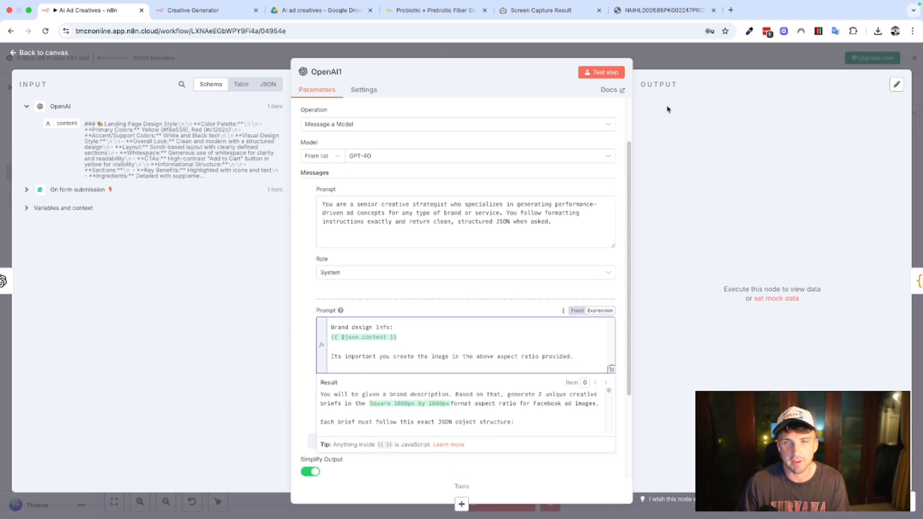
{"action": "left_click", "coordinate": [596, 75]}
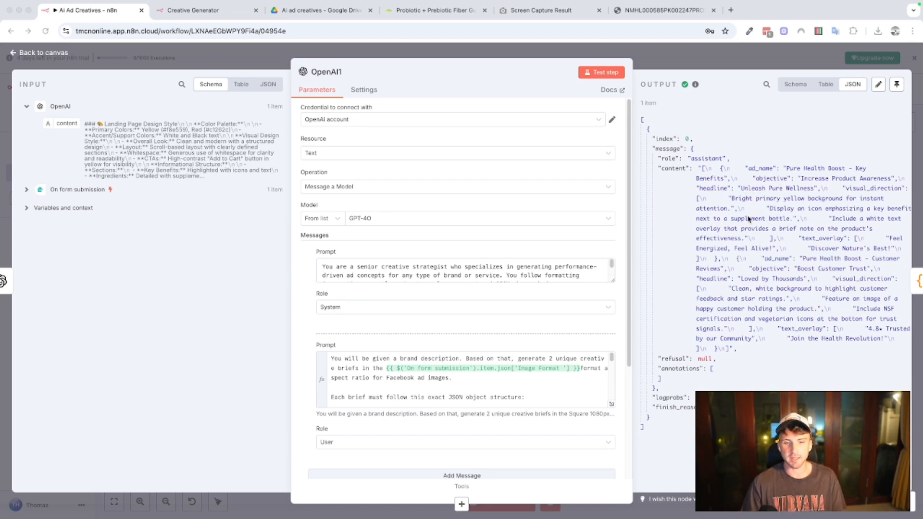
{"action": "left_click", "coordinate": [683, 60]}
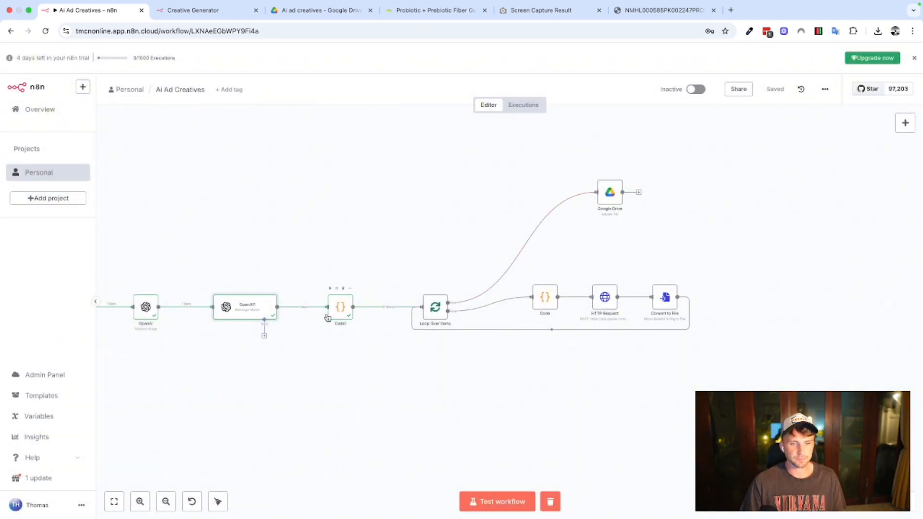
Open the Code1 node, examine its JSON parsing code and the separate brief items in its output, then close the node.
{"action": "double_click", "coordinate": [343, 309]}
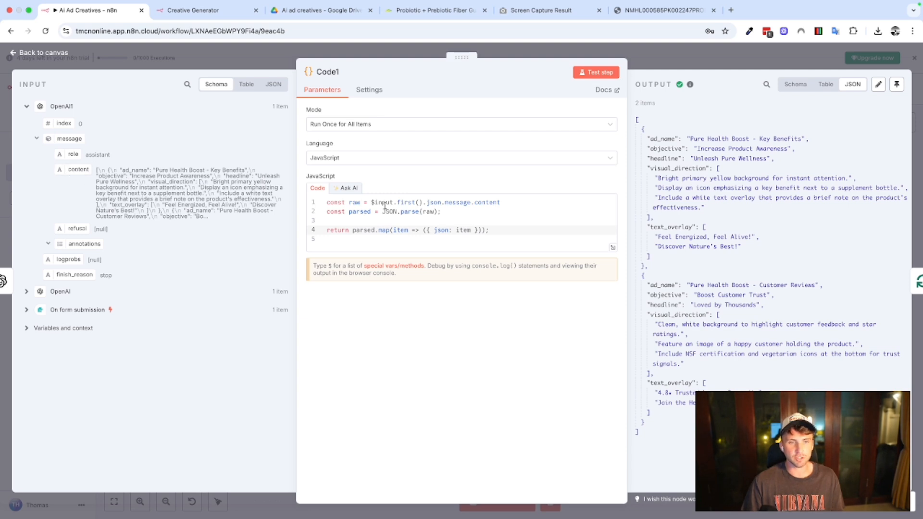
{"action": "left_click", "coordinate": [447, 206]}
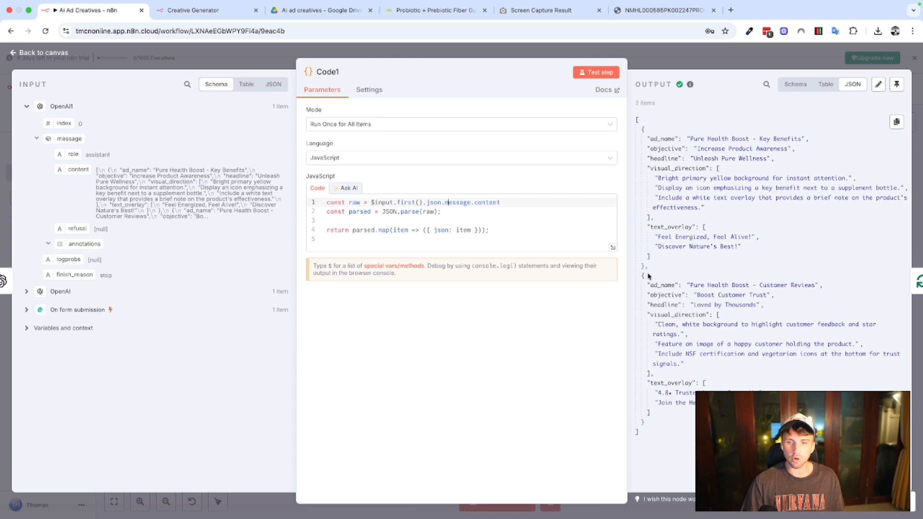
{"action": "left_click_drag", "start_coordinate": [648, 269], "coordinate": [640, 134]}
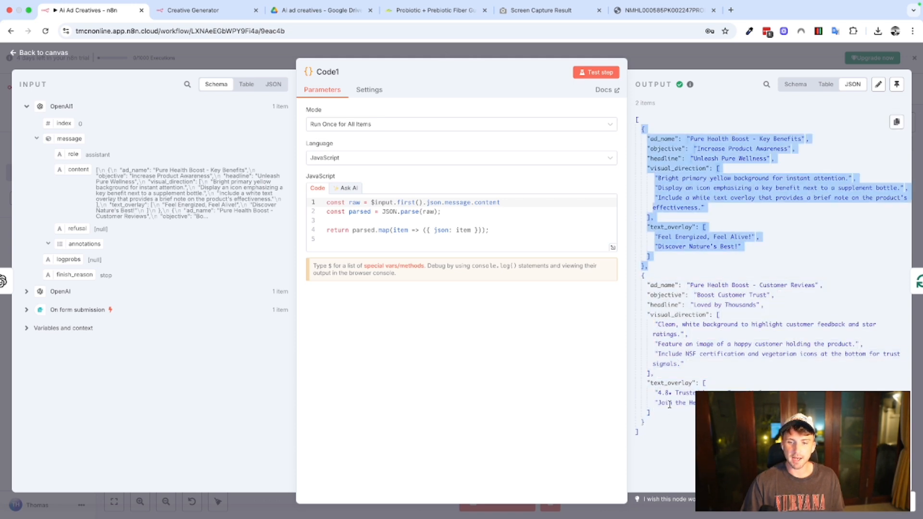
{"action": "left_click_drag", "start_coordinate": [648, 424], "coordinate": [646, 285]}
{"action": "left_click", "coordinate": [638, 120]}
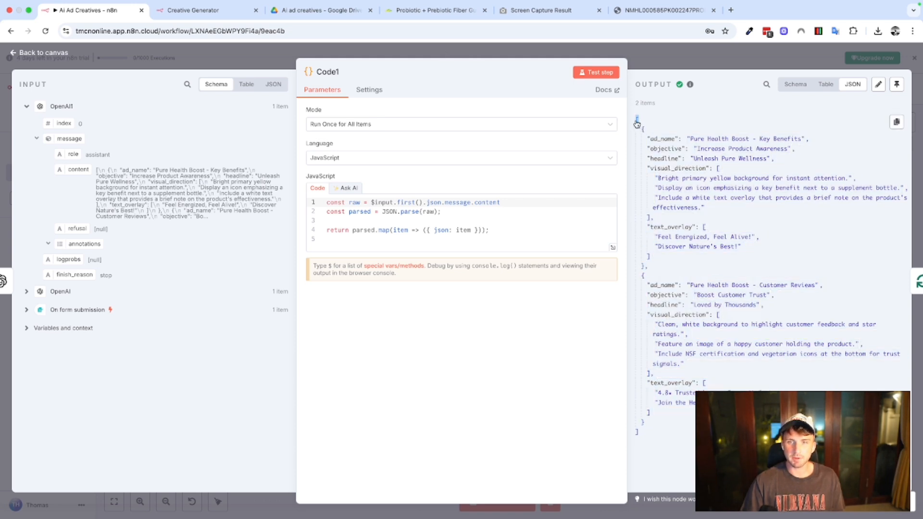
{"action": "left_click", "coordinate": [649, 122]}
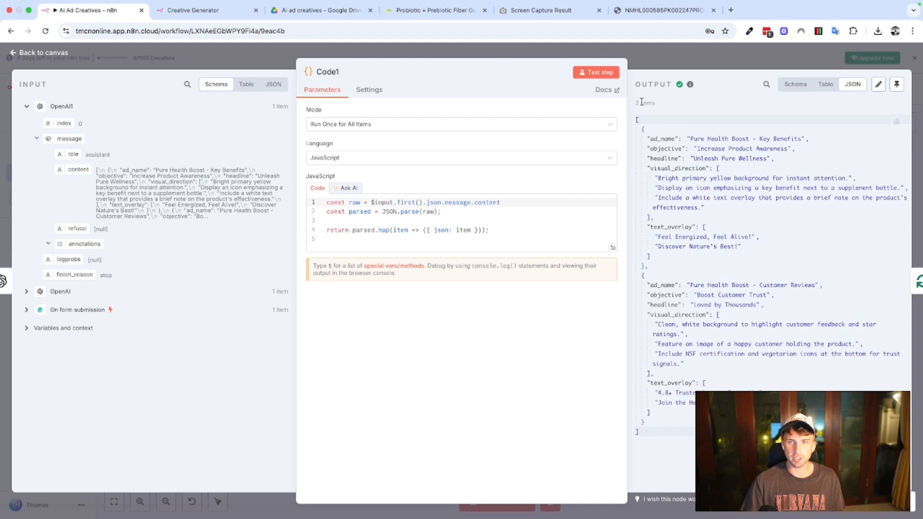
{"action": "left_click_drag", "start_coordinate": [636, 103], "coordinate": [656, 104]}
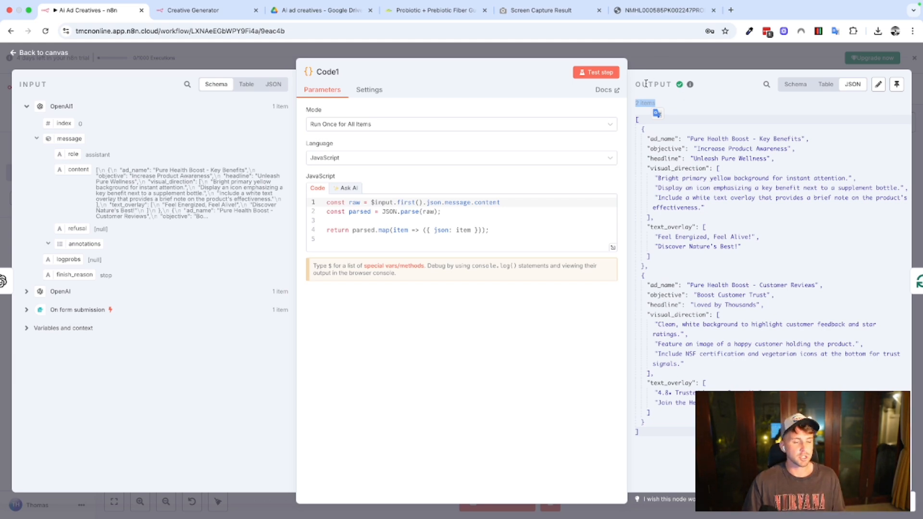
{"action": "left_click", "coordinate": [651, 62]}
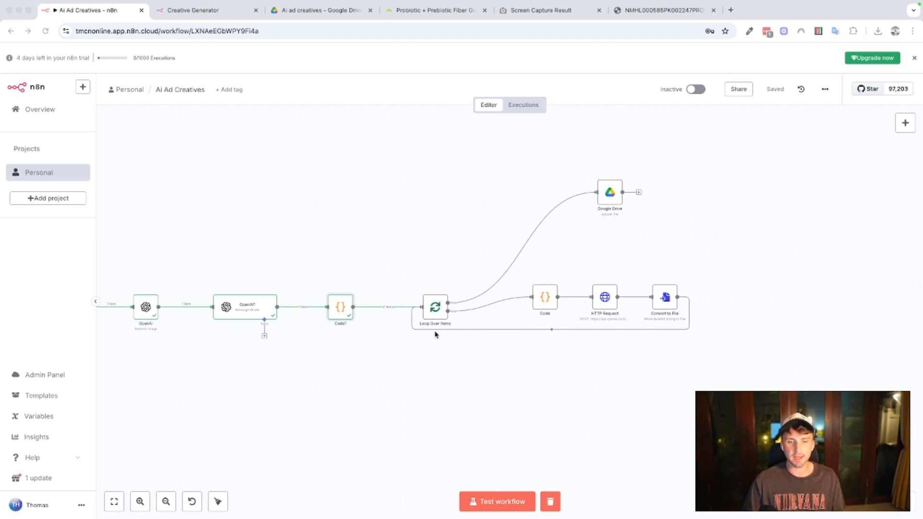
Open the Code node inside the loop and examine how it passes the form's Product_Image binary on for the HTTP upload.
{"action": "double_click", "coordinate": [548, 297]}
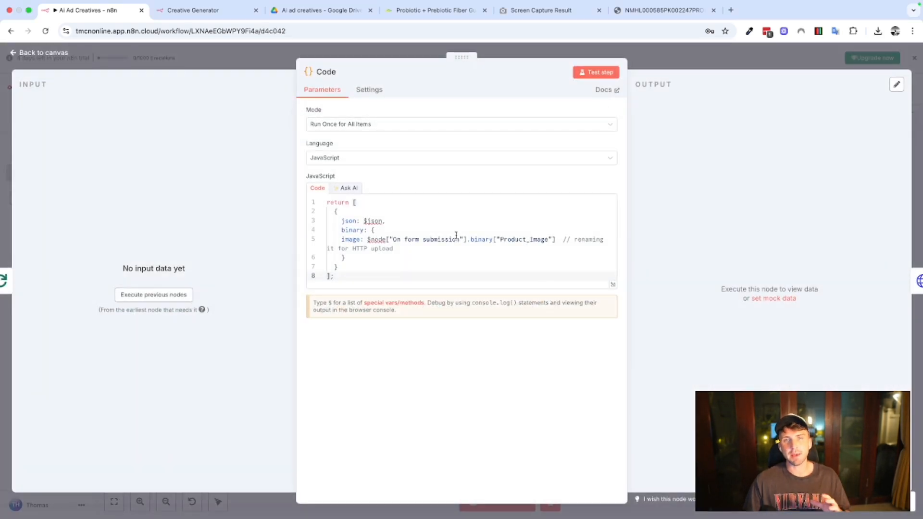
{"action": "left_click", "coordinate": [664, 60]}
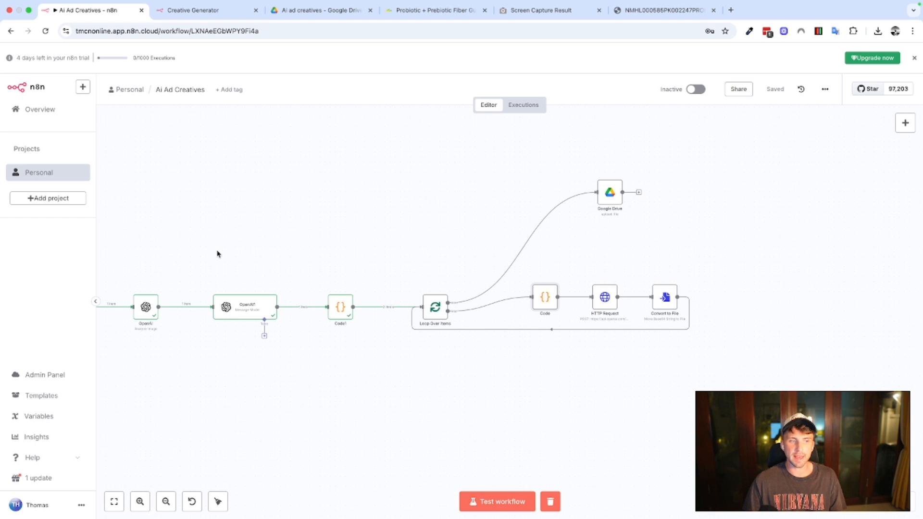
{"action": "scroll", "coordinate": [217, 254], "scroll_direction": "left", "scroll_amount": 5}
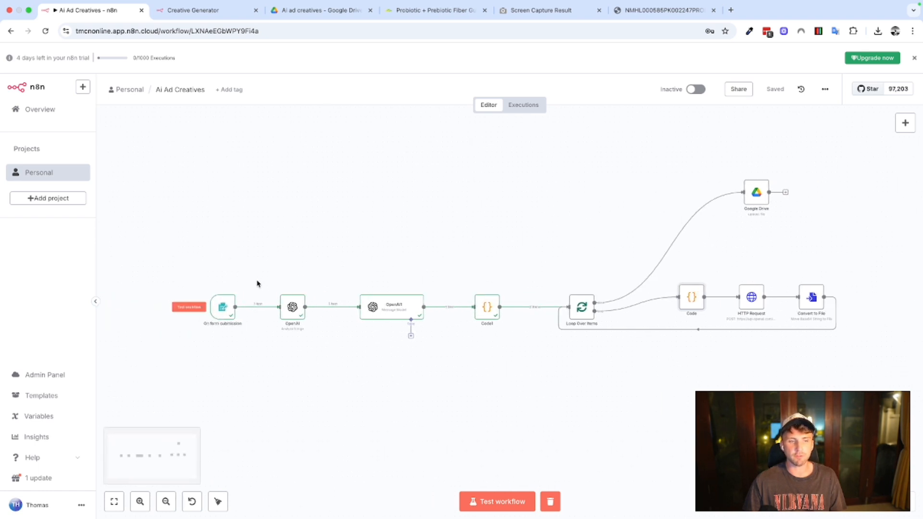
{"action": "scroll", "coordinate": [257, 283], "scroll_direction": "right", "scroll_amount": 4}
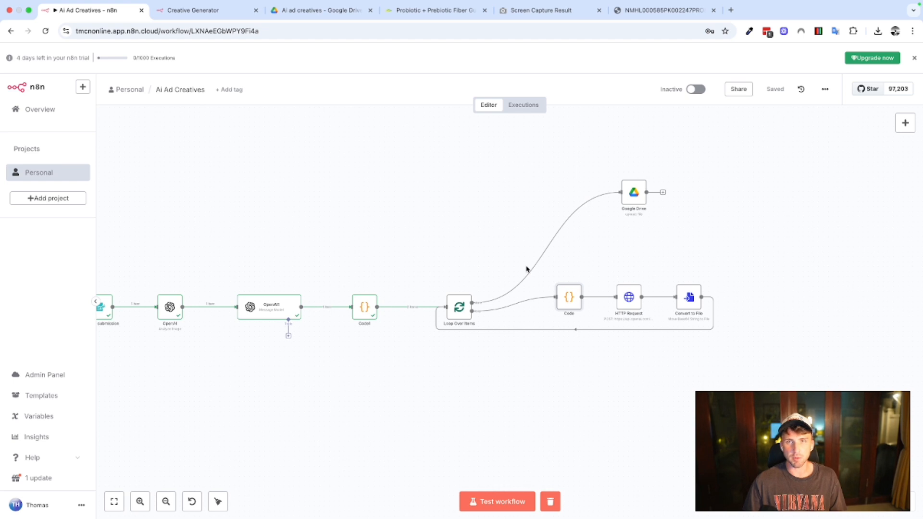
{"action": "double_click", "coordinate": [569, 297]}
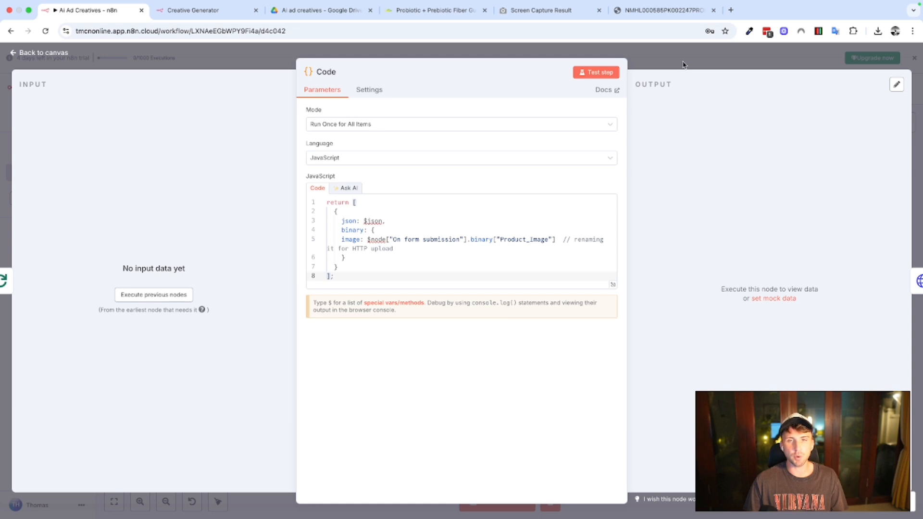
{"action": "left_click_drag", "start_coordinate": [501, 239], "coordinate": [550, 240]}
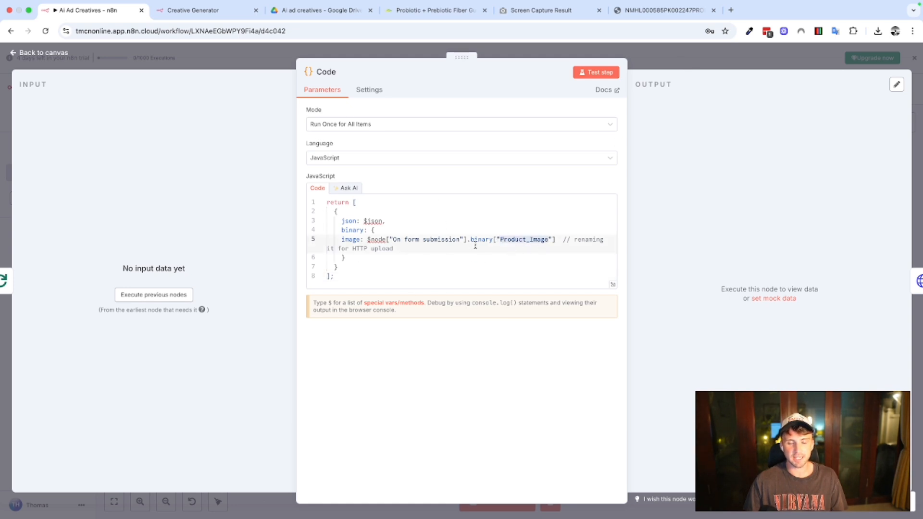
Test the Code node inside the loop, view the product image in its binary output, and close the node.
{"action": "left_click", "coordinate": [684, 62]}
{"action": "double_click", "coordinate": [567, 306]}
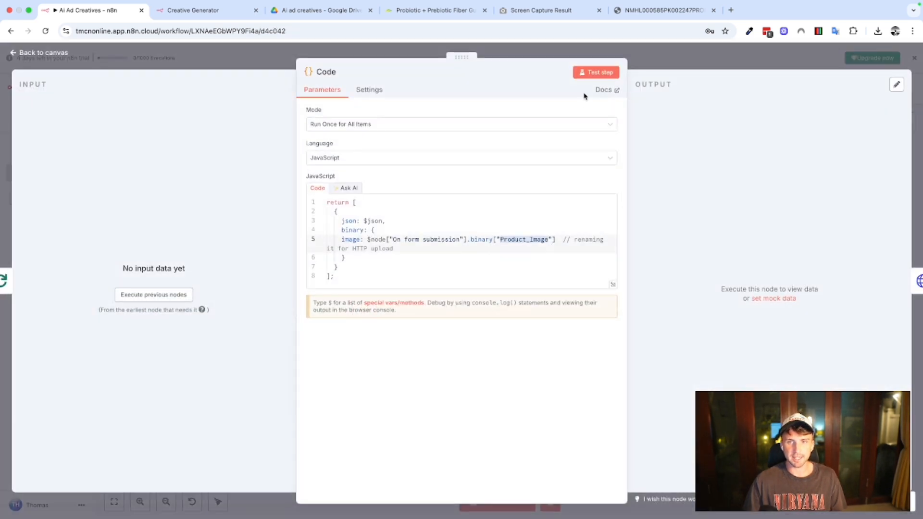
{"action": "left_click", "coordinate": [594, 75]}
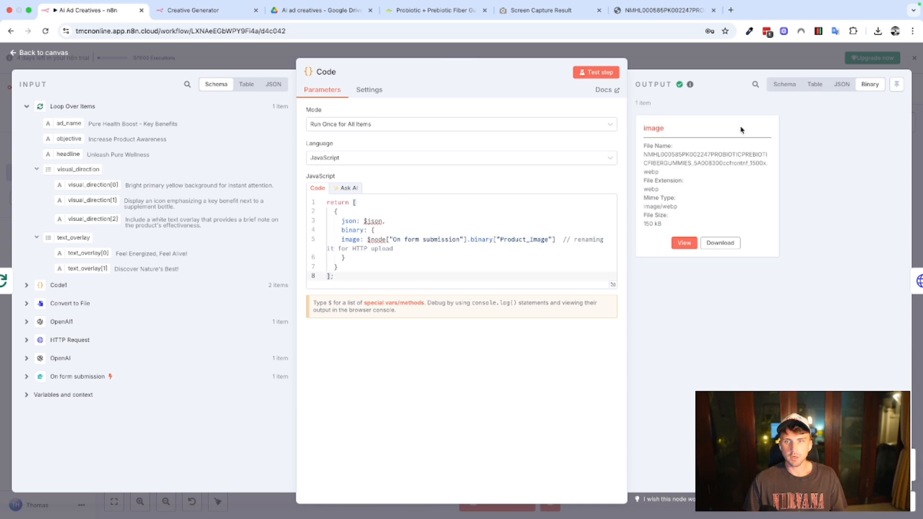
{"action": "left_click", "coordinate": [693, 242]}
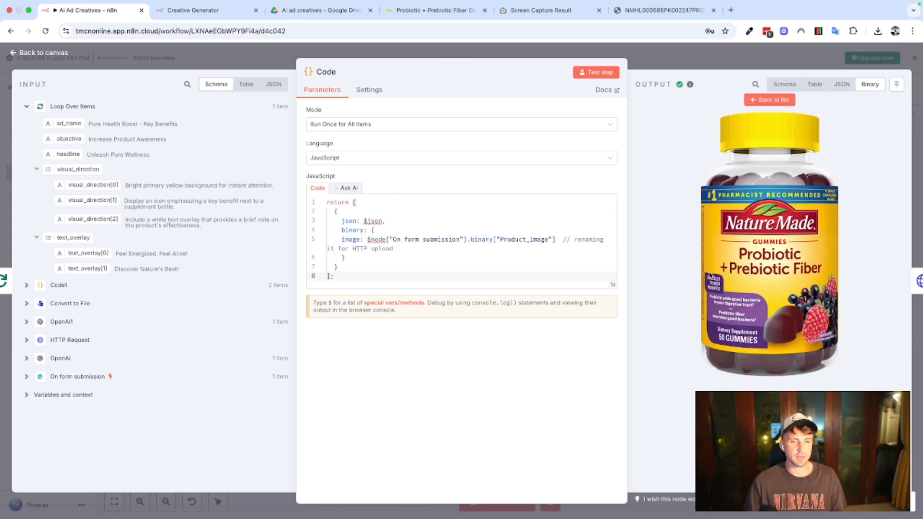
{"action": "left_click", "coordinate": [648, 65]}
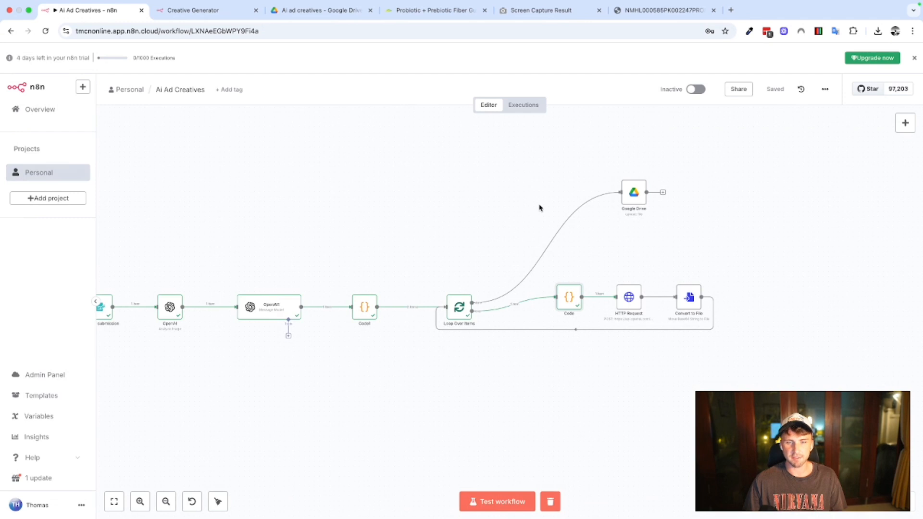
Open the HTTP Request node, examine its image edits endpoint and the product image in its input, and close the node.
{"action": "scroll", "coordinate": [540, 272], "scroll_direction": "right", "scroll_amount": 3}
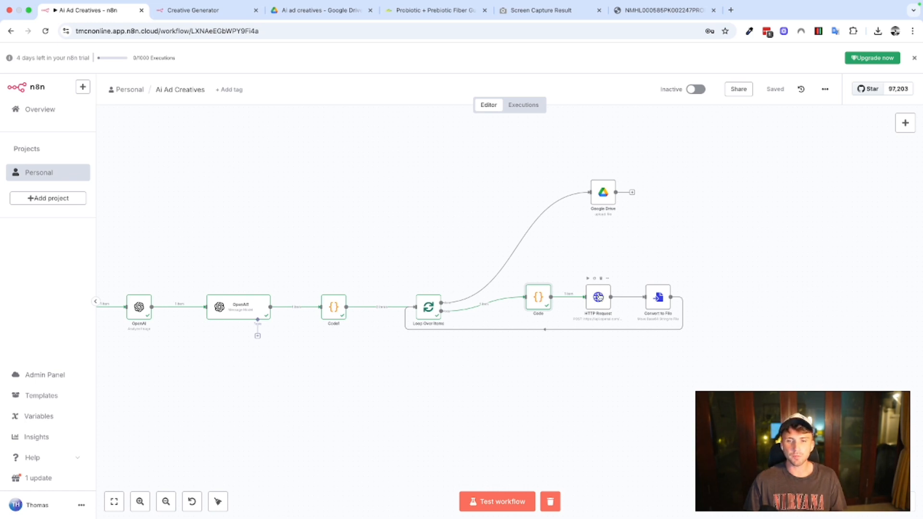
{"action": "double_click", "coordinate": [599, 295]}
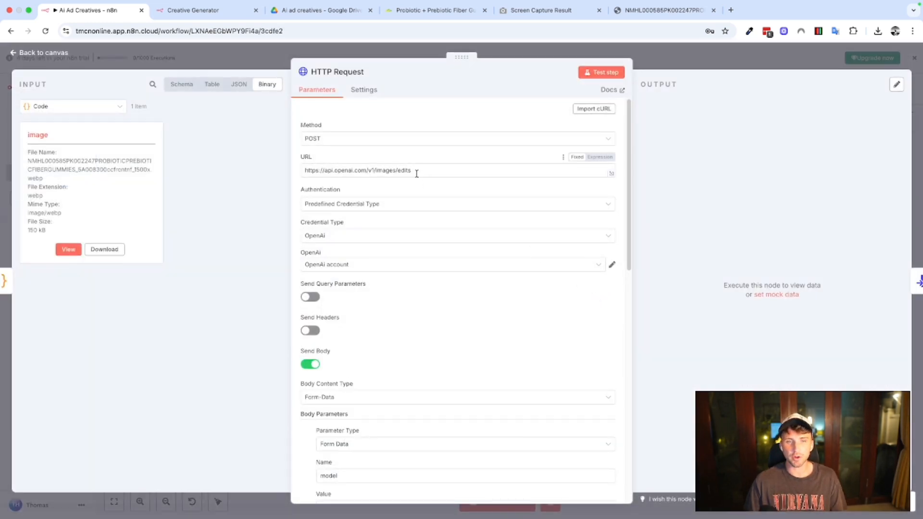
{"action": "left_click_drag", "start_coordinate": [414, 171], "coordinate": [398, 171]}
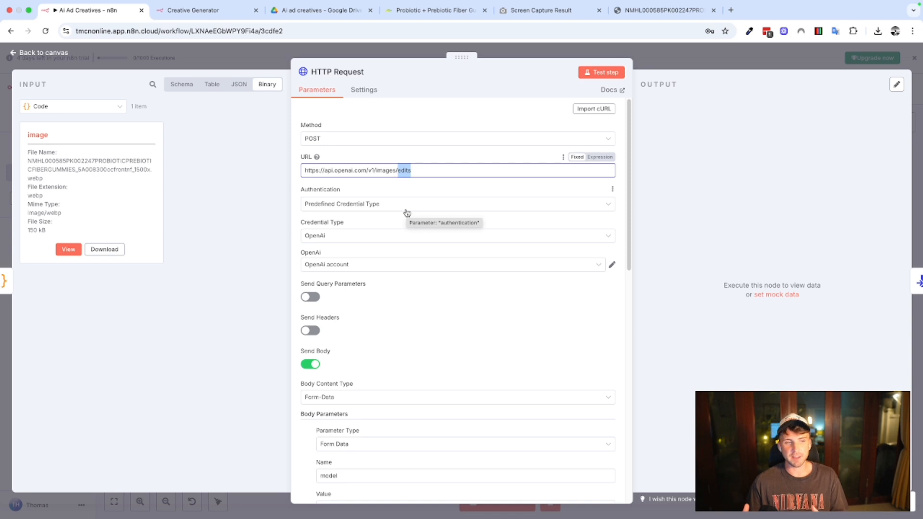
{"action": "left_click", "coordinate": [69, 249]}
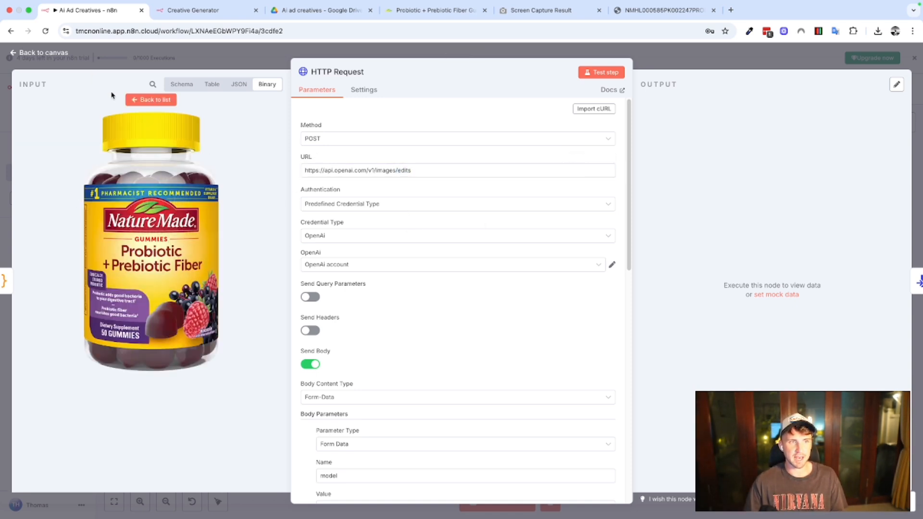
{"action": "left_click", "coordinate": [151, 100]}
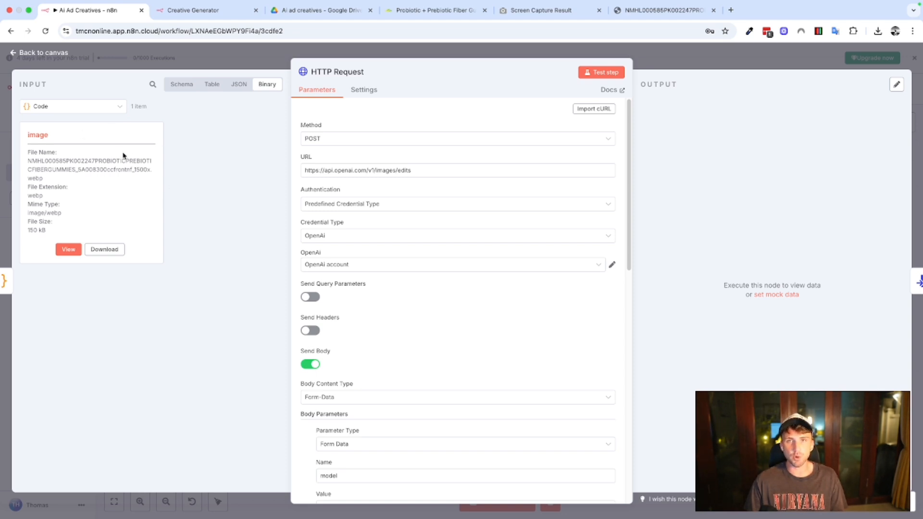
{"action": "key", "text": "Escape"}
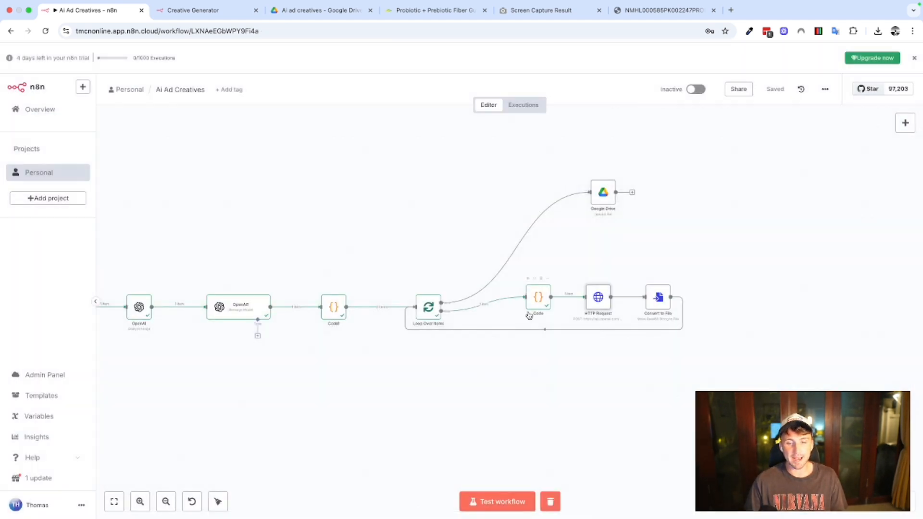
Reopen the HTTP Request node and examine its OpenAI endpoint URL and the connection settings of its OpenAI credential.
{"action": "double_click", "coordinate": [598, 297]}
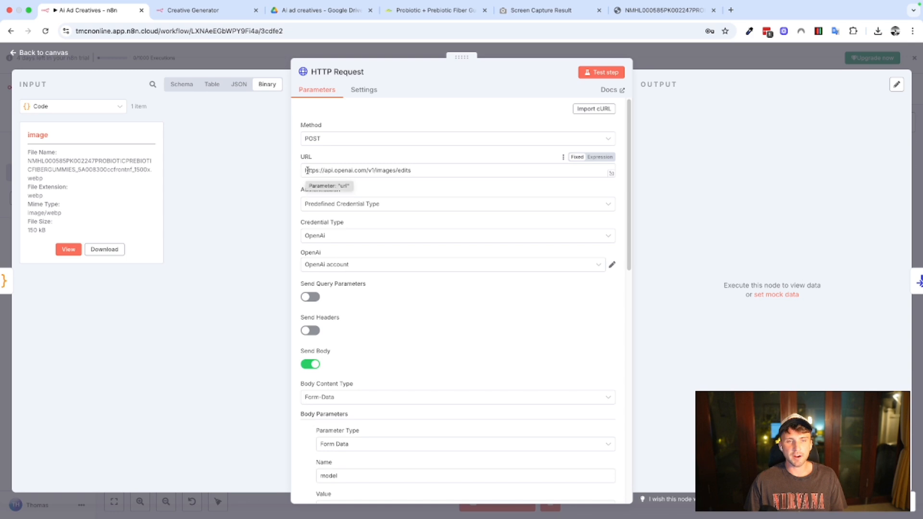
{"action": "left_click_drag", "start_coordinate": [307, 171], "coordinate": [419, 169]}
{"action": "left_click", "coordinate": [433, 171]}
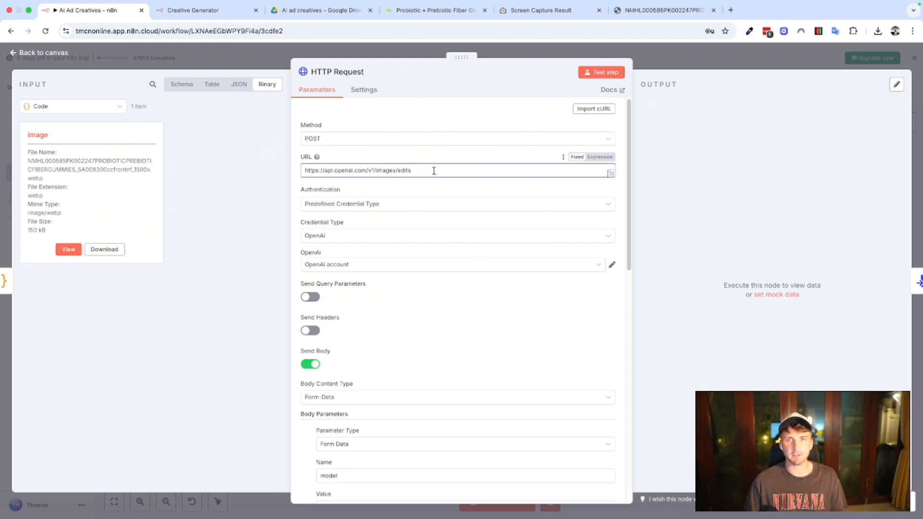
{"action": "left_click_drag", "start_coordinate": [424, 171], "coordinate": [302, 171]}
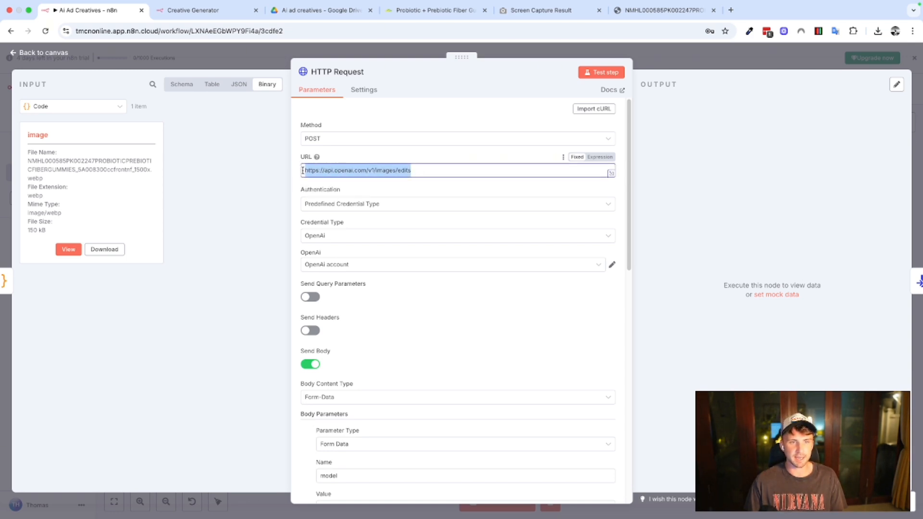
{"action": "left_click", "coordinate": [360, 194]}
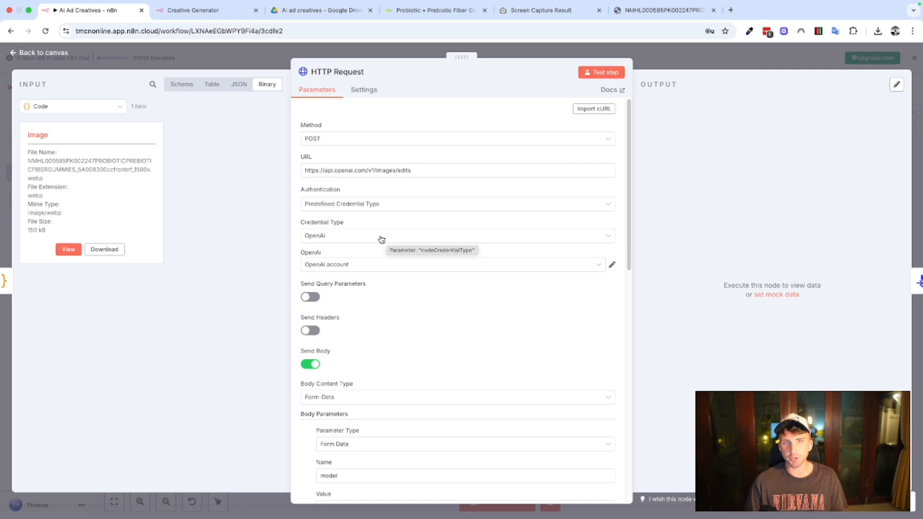
{"action": "left_click", "coordinate": [612, 265]}
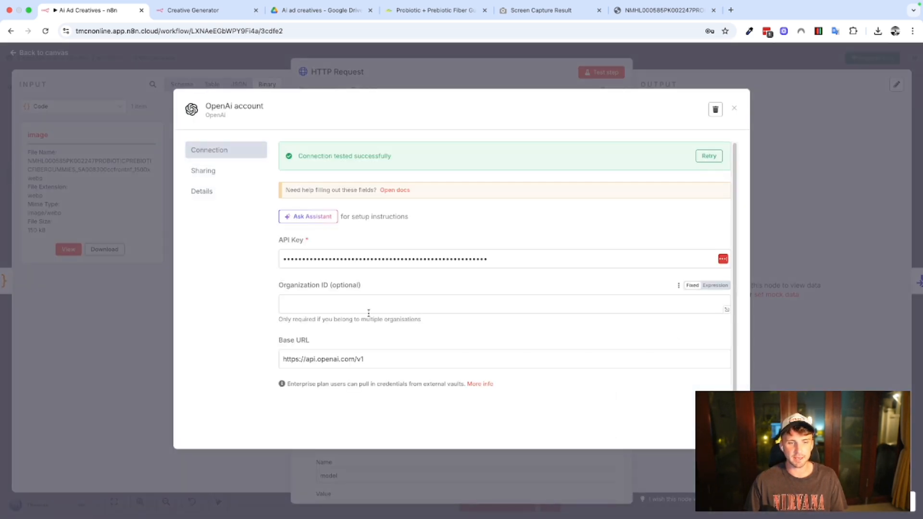
{"action": "left_click", "coordinate": [528, 87]}
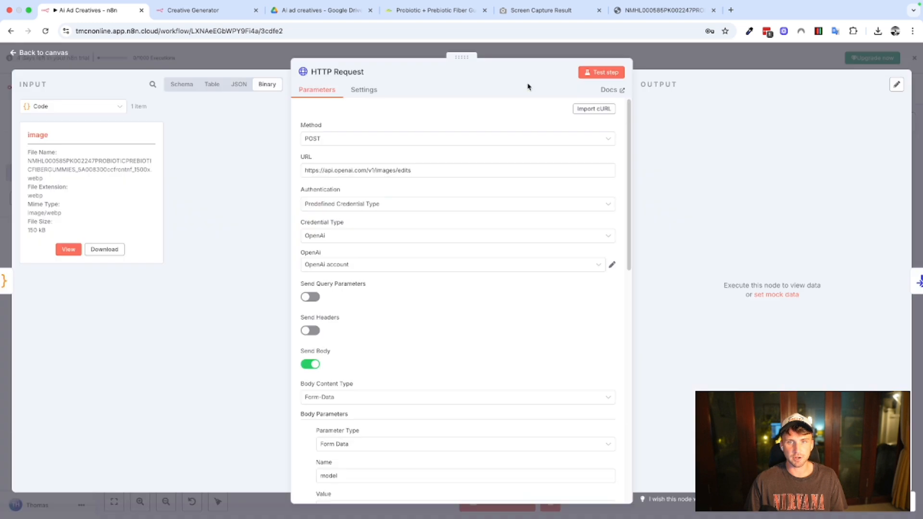
Review the HTTP Request node's query parameter, header and Send Body options, along with its Form-Data body content type.
{"action": "scroll", "coordinate": [430, 263], "scroll_direction": "down", "scroll_amount": 1}
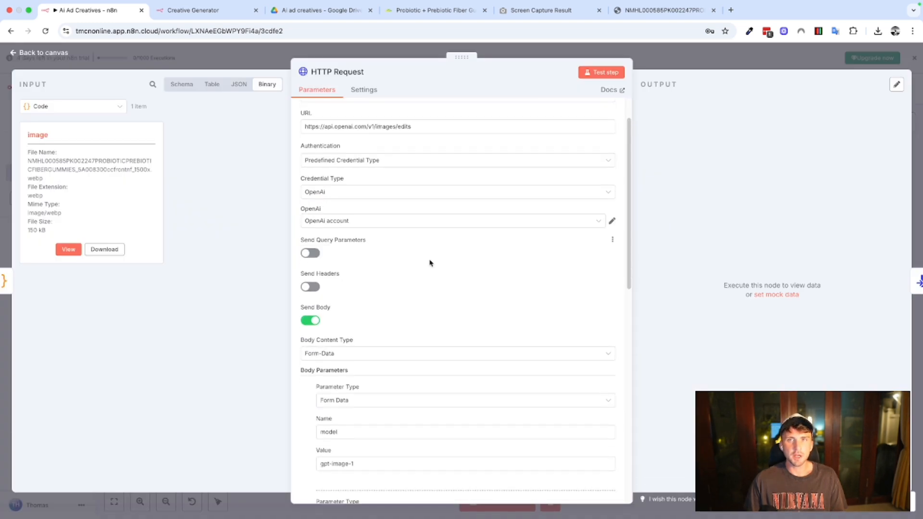
{"action": "scroll", "coordinate": [431, 263], "scroll_direction": "down", "scroll_amount": 2}
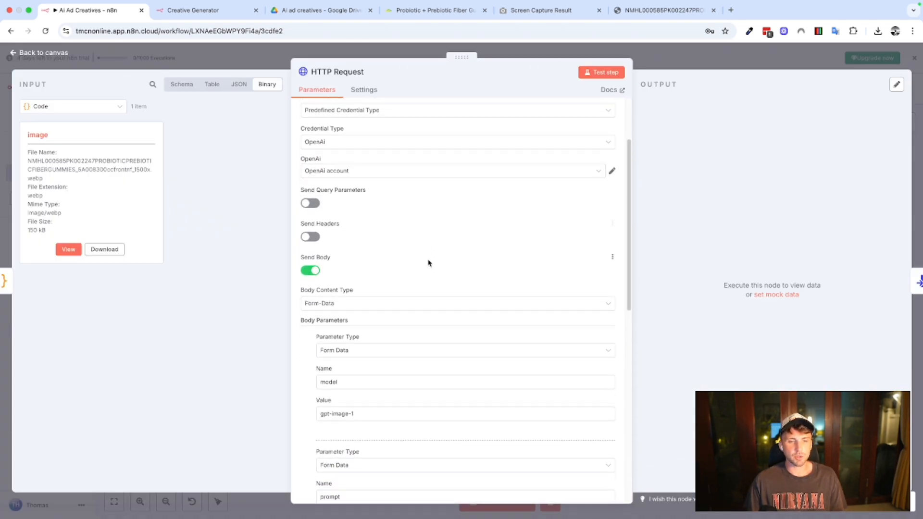
{"action": "scroll", "coordinate": [430, 263], "scroll_direction": "down", "scroll_amount": 3}
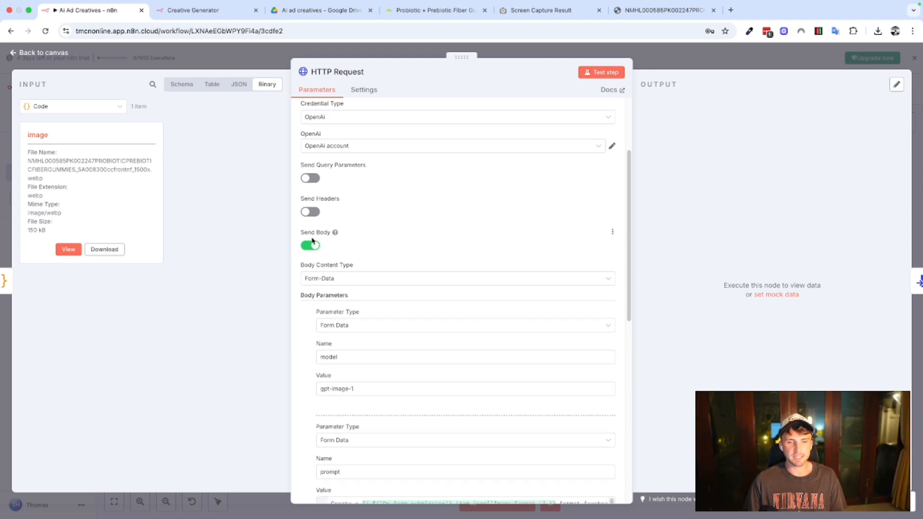
{"action": "scroll", "coordinate": [345, 279], "scroll_direction": "down", "scroll_amount": 1}
{"action": "scroll", "coordinate": [345, 280], "scroll_direction": "down", "scroll_amount": 1}
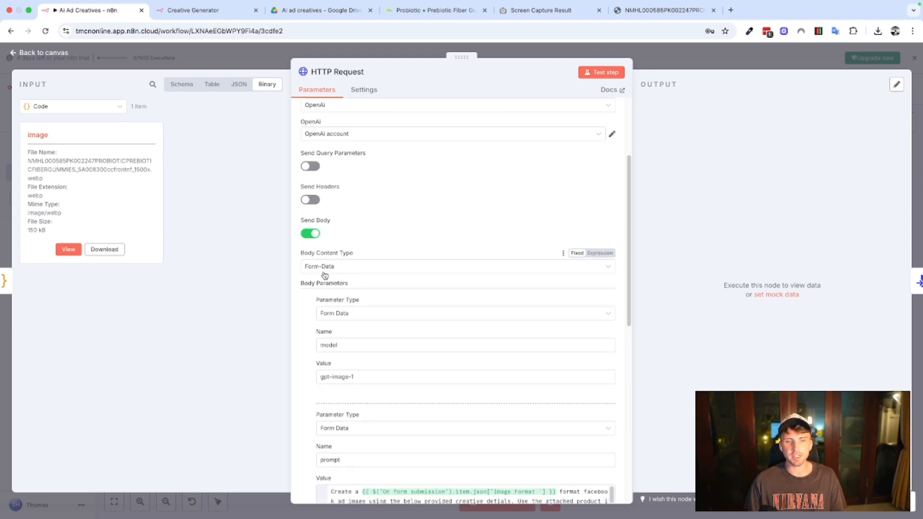
{"action": "scroll", "coordinate": [358, 282], "scroll_direction": "down", "scroll_amount": 1}
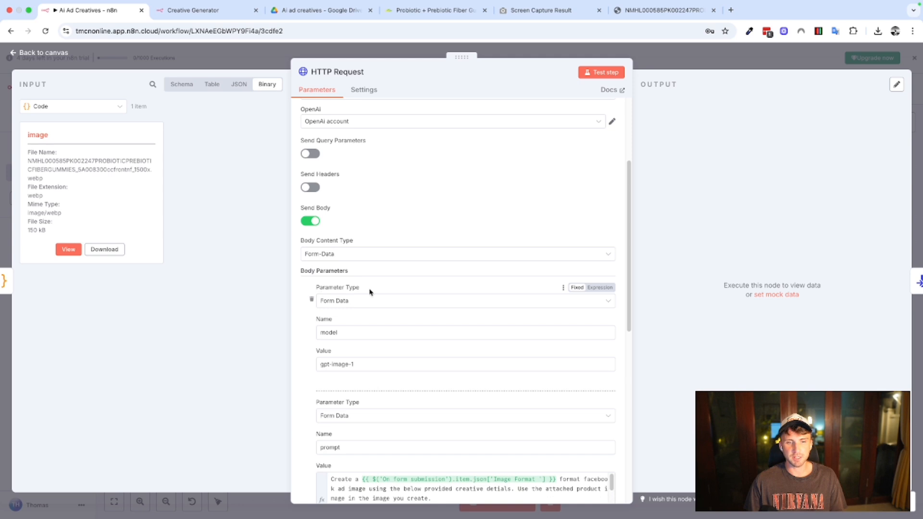
{"action": "scroll", "coordinate": [332, 303], "scroll_direction": "down", "scroll_amount": 1}
{"action": "scroll", "coordinate": [335, 304], "scroll_direction": "down", "scroll_amount": 3}
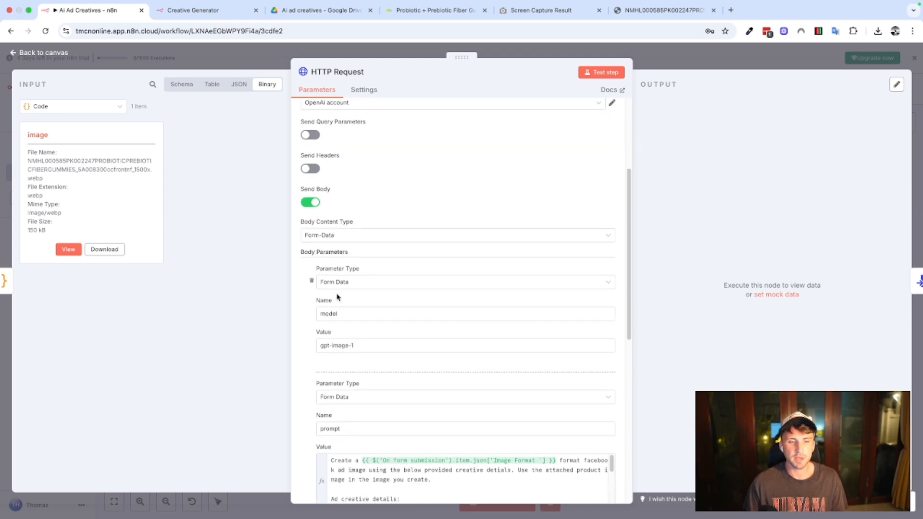
Examine the name and value of the first body parameter, which sets the model to gpt-image-1.
{"action": "double_click", "coordinate": [325, 297]}
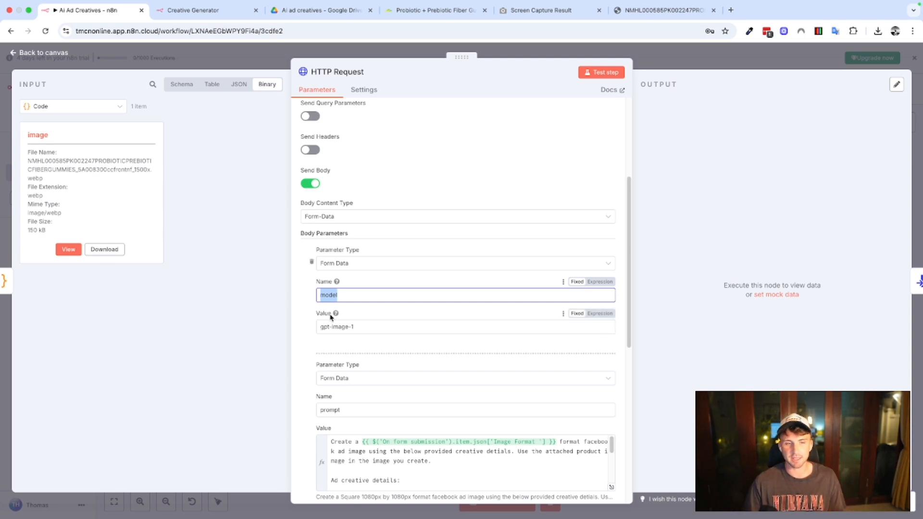
{"action": "left_click", "coordinate": [310, 296]}
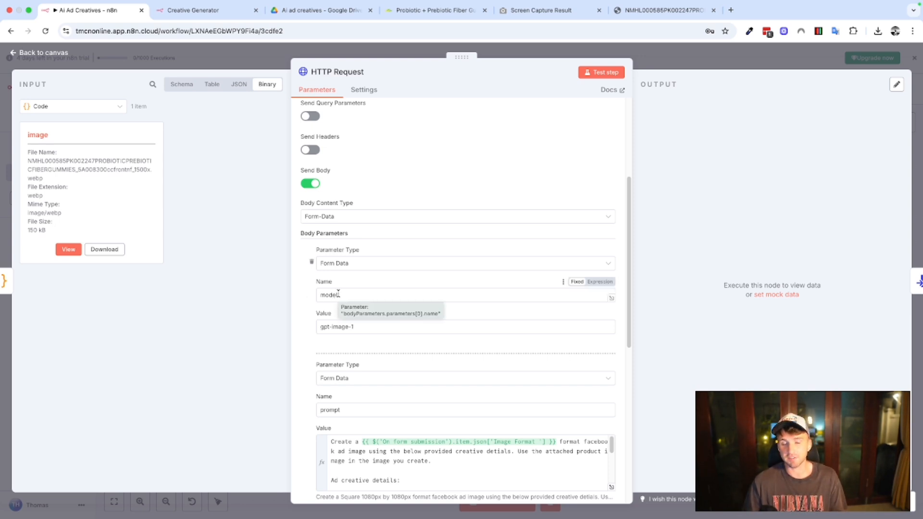
{"action": "scroll", "coordinate": [334, 306], "scroll_direction": "down", "scroll_amount": 1}
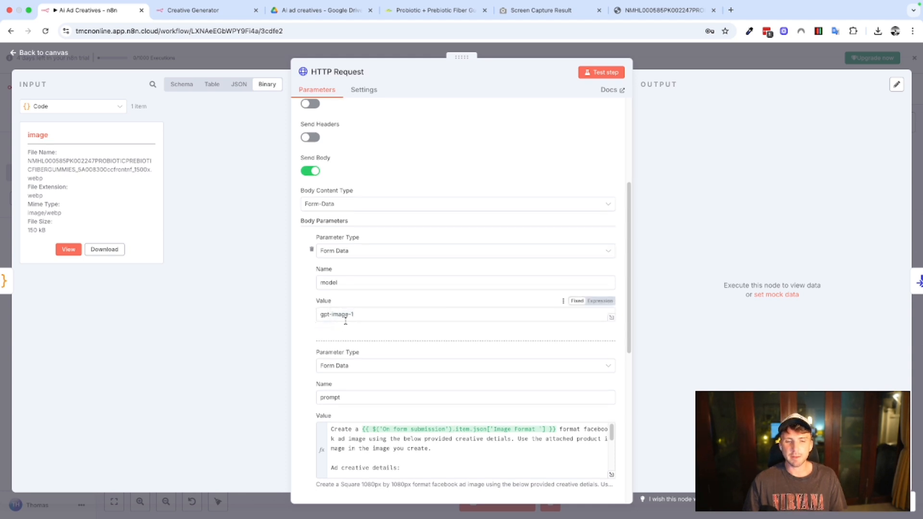
{"action": "left_click_drag", "start_coordinate": [379, 314], "coordinate": [313, 316]}
{"action": "left_click", "coordinate": [310, 318]}
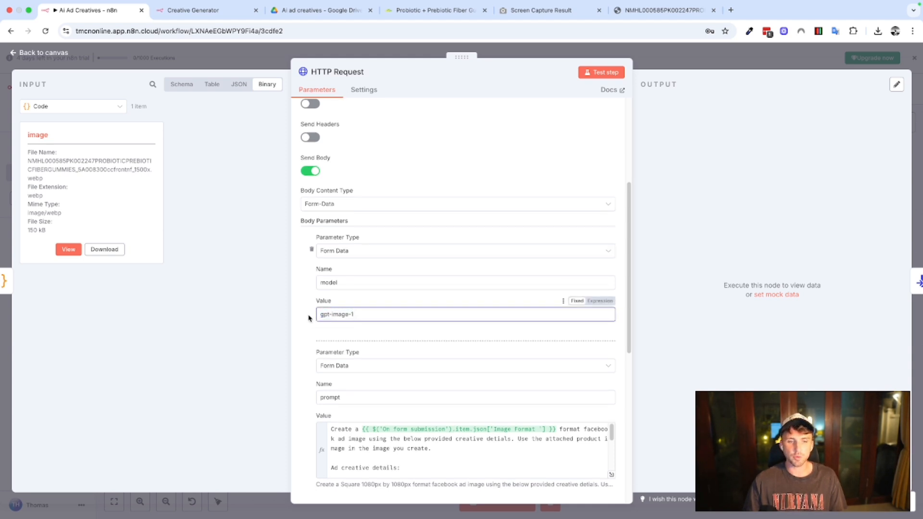
Examine the prompt body parameter, including its Form Data type, name and value expression.
{"action": "scroll", "coordinate": [340, 328], "scroll_direction": "down", "scroll_amount": 2}
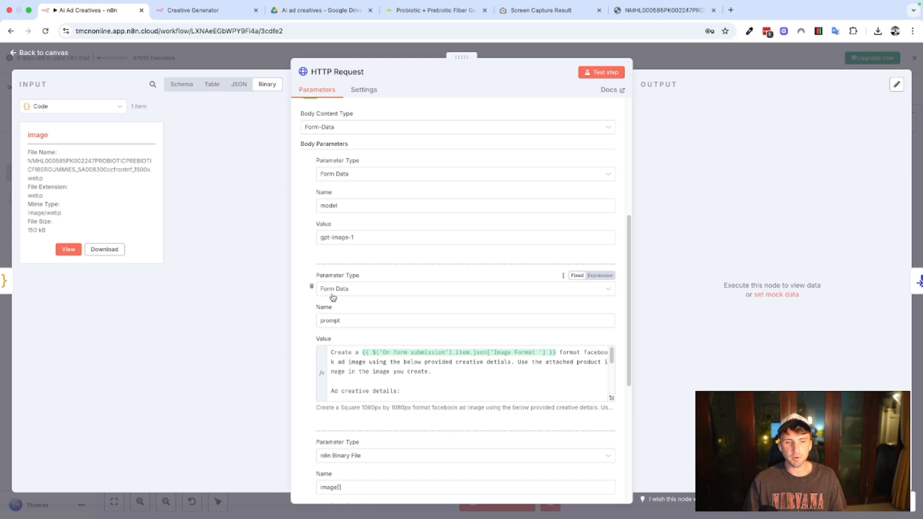
{"action": "scroll", "coordinate": [330, 301], "scroll_direction": "down", "scroll_amount": 1}
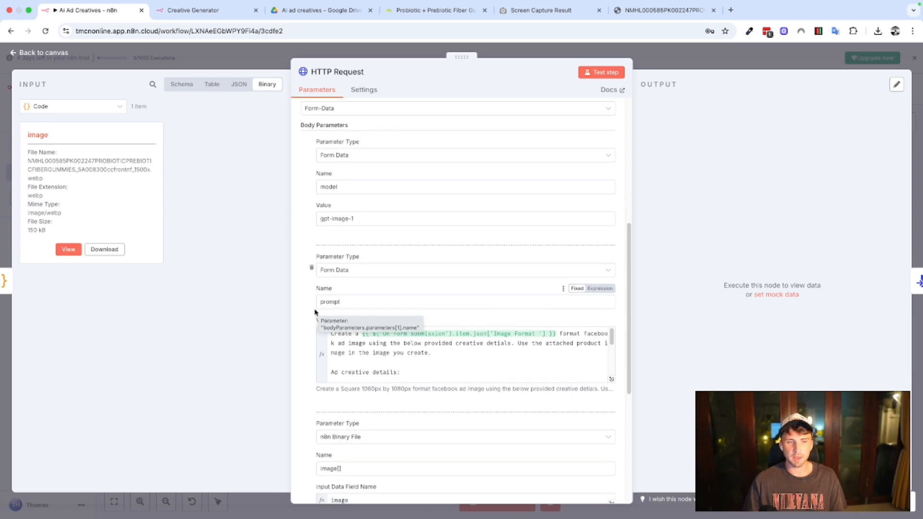
{"action": "double_click", "coordinate": [329, 302]}
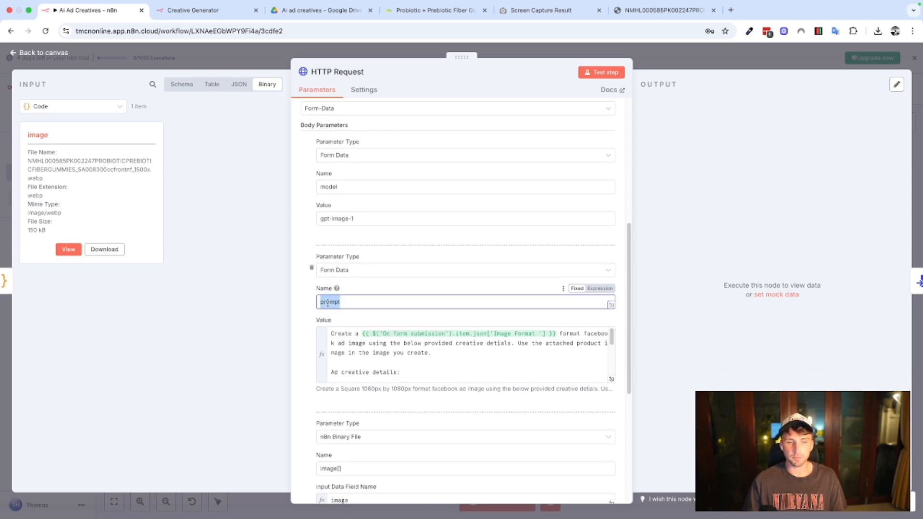
{"action": "left_click", "coordinate": [312, 325]}
{"action": "scroll", "coordinate": [311, 323], "scroll_direction": "down", "scroll_amount": 1}
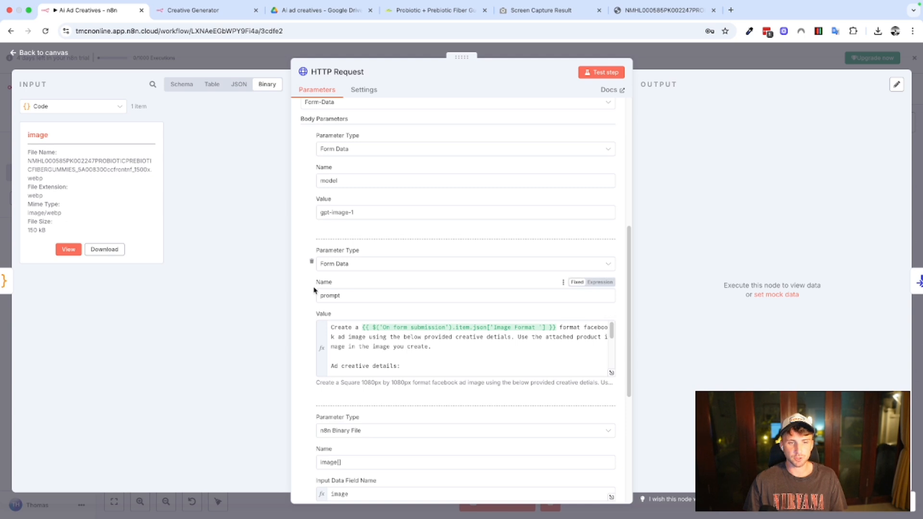
{"action": "scroll", "coordinate": [311, 303], "scroll_direction": "down", "scroll_amount": 2}
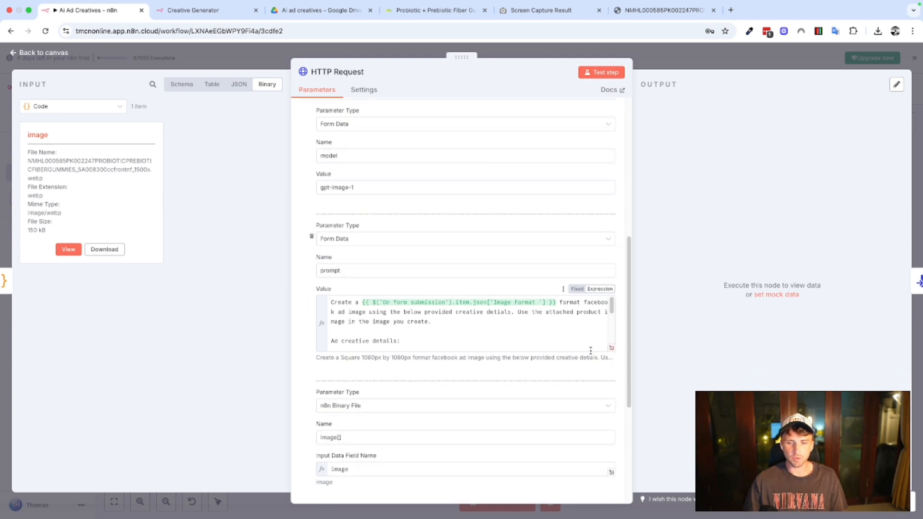
Read the prompt expression's result preview, covering the image format and the ad creative details filled in from earlier nodes.
{"action": "left_click_drag", "start_coordinate": [594, 350], "coordinate": [594, 362]}
{"action": "key", "text": "super+c"}
{"action": "key", "text": "BackSpace"}
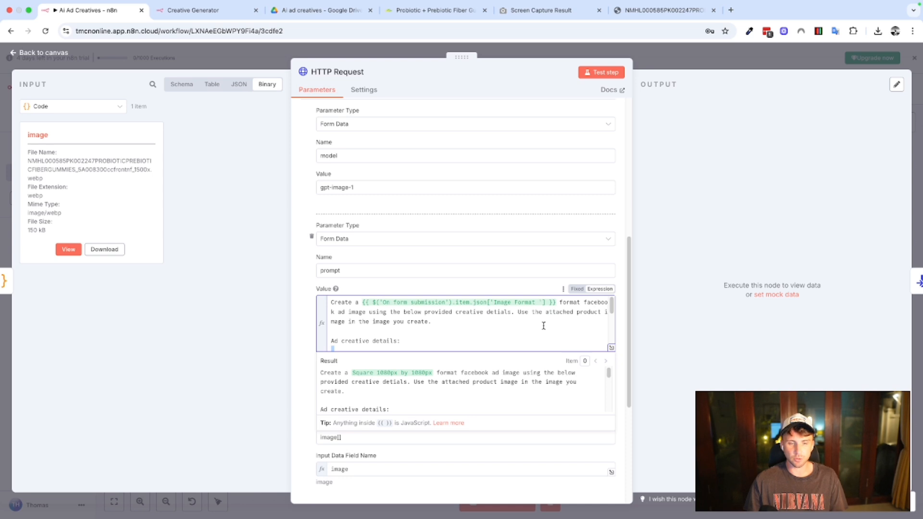
{"action": "type", "text": "Ad Name: {{ $json.ad_name }}"}
{"action": "scroll", "coordinate": [466, 326], "scroll_direction": "up", "scroll_amount": 2}
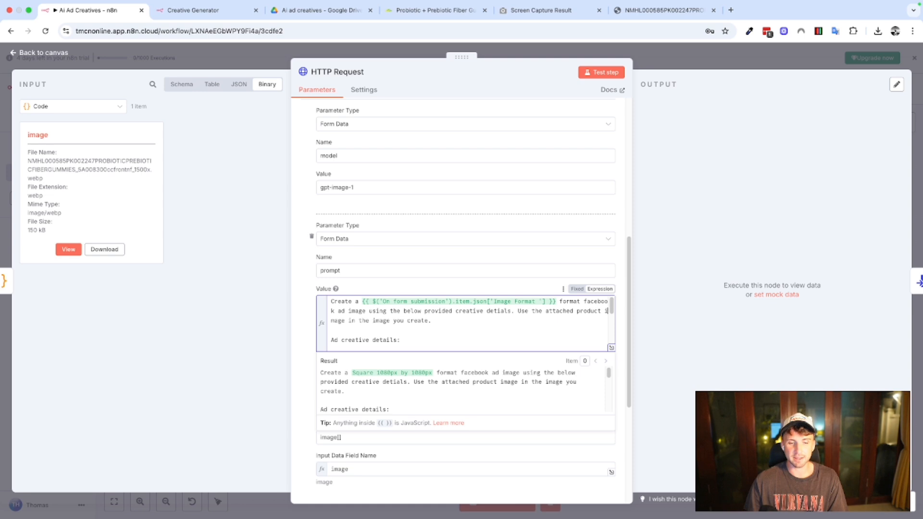
{"action": "scroll", "coordinate": [403, 406], "scroll_direction": "down", "scroll_amount": 2}
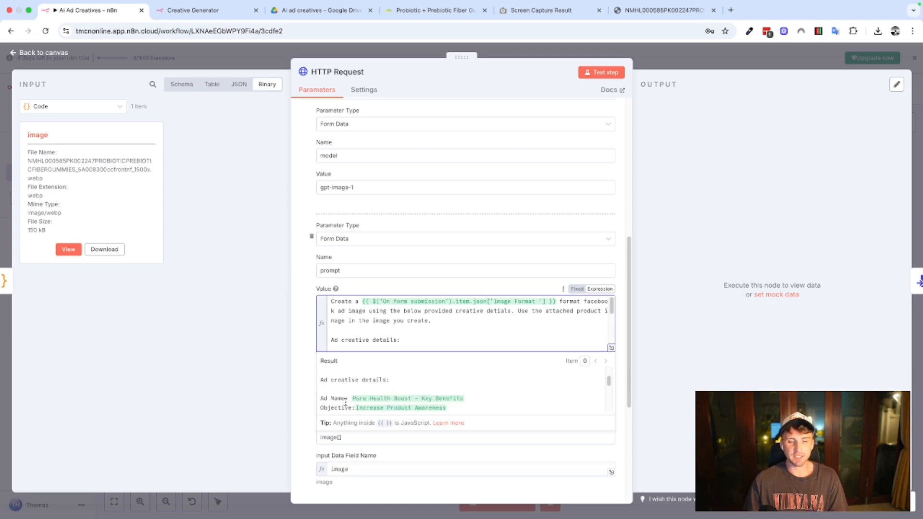
{"action": "scroll", "coordinate": [345, 403], "scroll_direction": "down", "scroll_amount": 2}
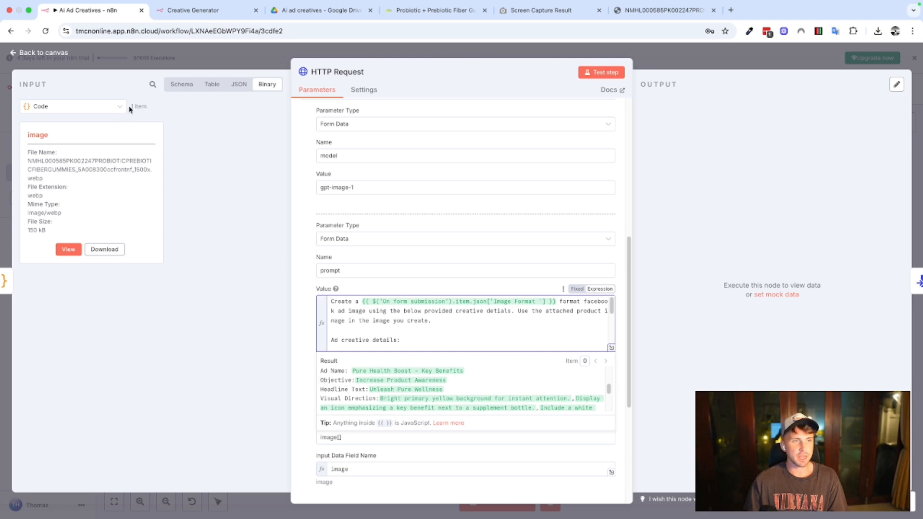
Compare the prompt expression's ad name, objective, headline, visual direction and text overlay references with the Code node's output schema.
{"action": "left_click", "coordinate": [182, 85]}
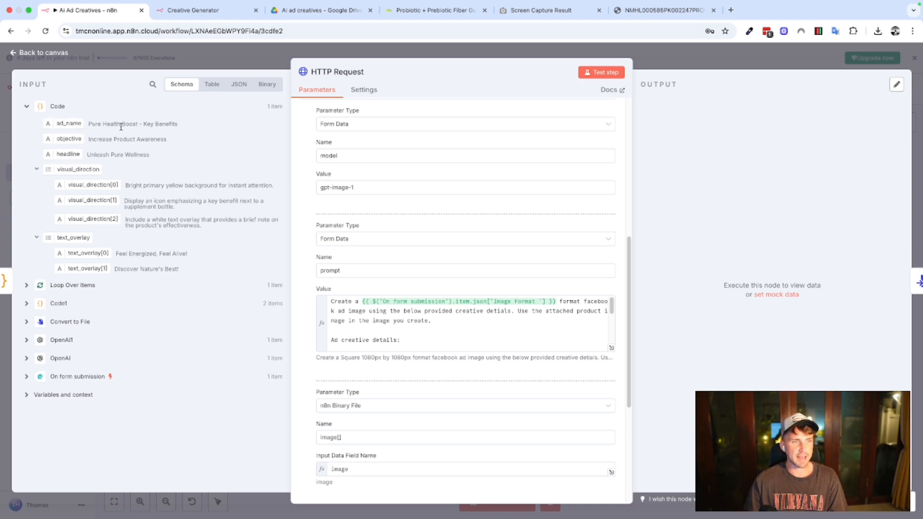
{"action": "left_click", "coordinate": [415, 338]}
{"action": "key", "text": "super+v"}
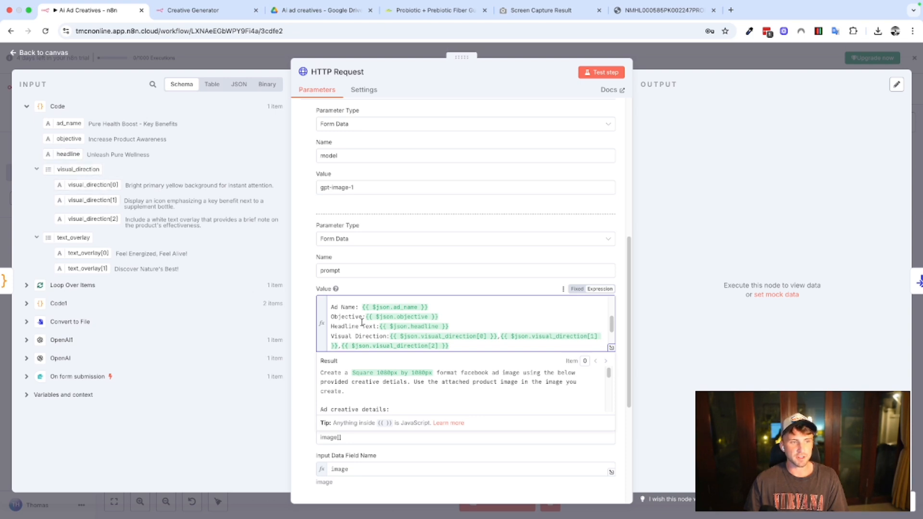
{"action": "scroll", "coordinate": [385, 328], "scroll_direction": "down", "scroll_amount": 2}
{"action": "scroll", "coordinate": [398, 329], "scroll_direction": "down", "scroll_amount": 1}
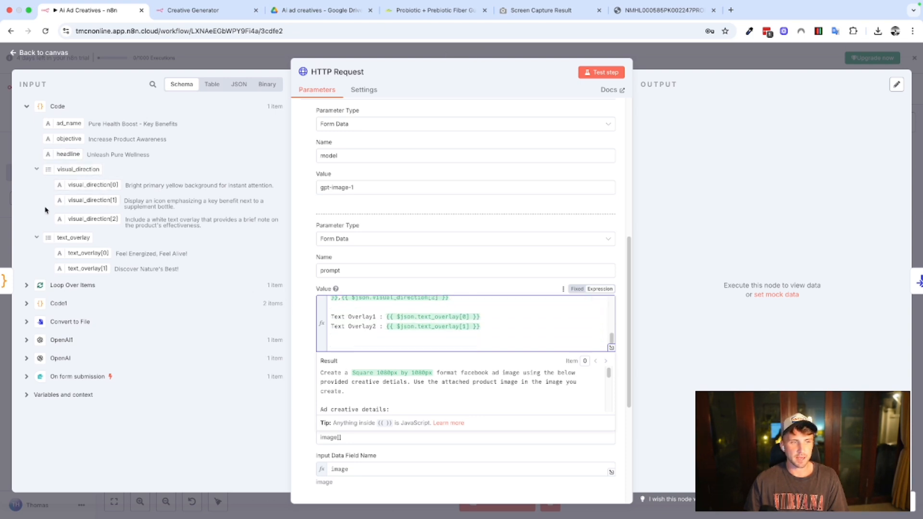
{"action": "left_click", "coordinate": [311, 336]}
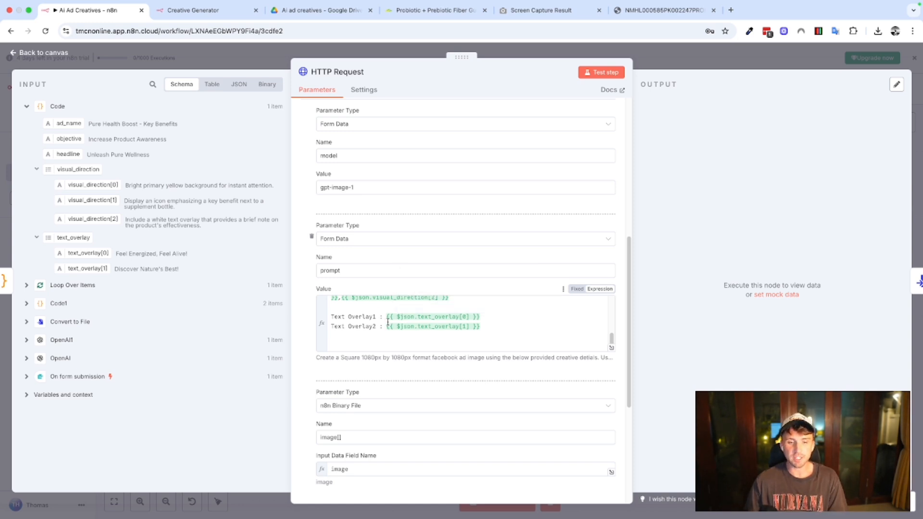
{"action": "left_click", "coordinate": [372, 336]}
{"action": "scroll", "coordinate": [370, 335], "scroll_direction": "up", "scroll_amount": 5}
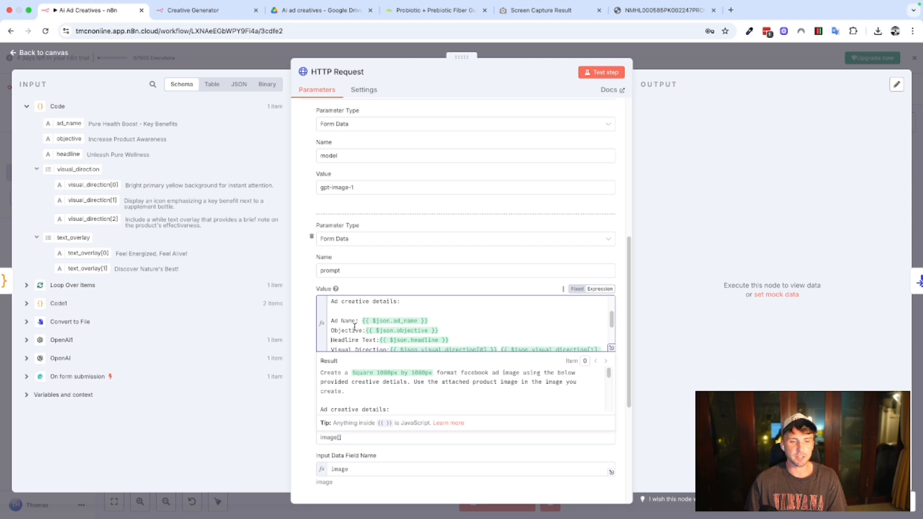
{"action": "scroll", "coordinate": [354, 327], "scroll_direction": "down", "scroll_amount": 2}
{"action": "left_click", "coordinate": [305, 315]}
Examine the n8n Binary File body parameter and preview the product image in the node's binary input.
{"action": "scroll", "coordinate": [377, 398], "scroll_direction": "down", "scroll_amount": 1}
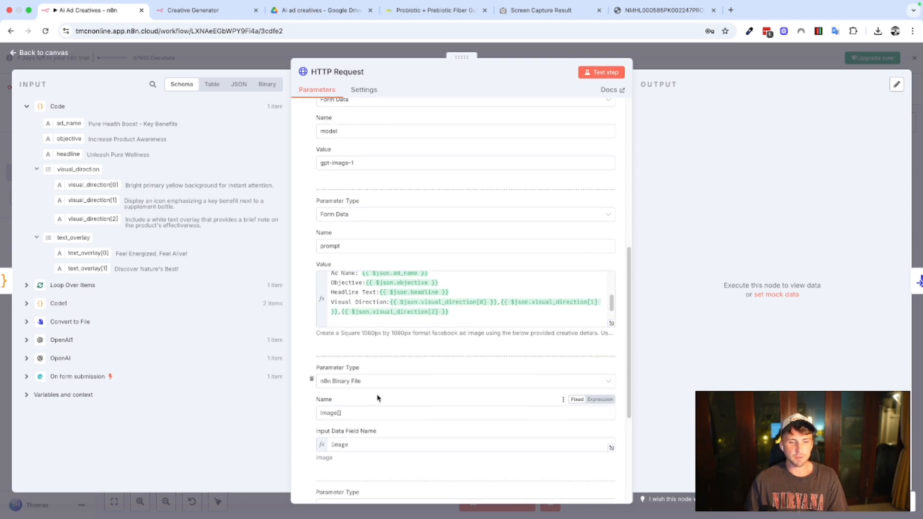
{"action": "scroll", "coordinate": [377, 398], "scroll_direction": "down", "scroll_amount": 3}
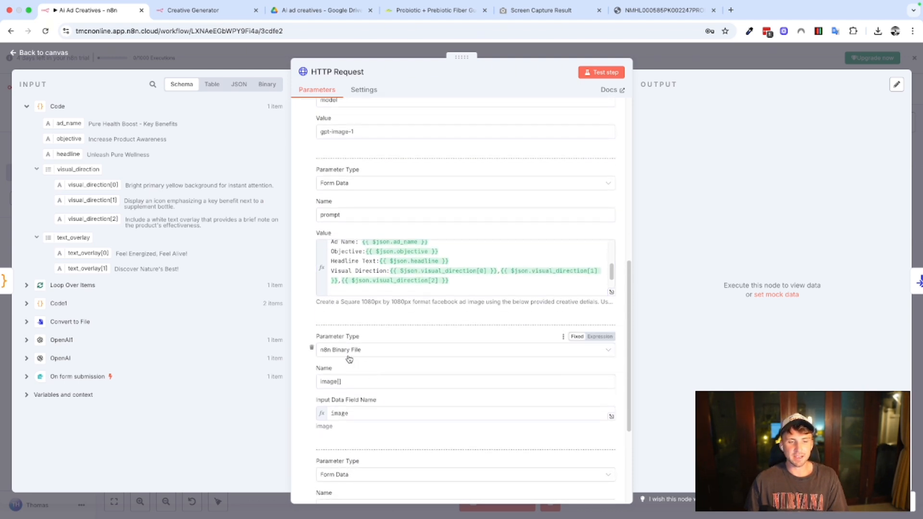
{"action": "scroll", "coordinate": [349, 359], "scroll_direction": "down", "scroll_amount": 1}
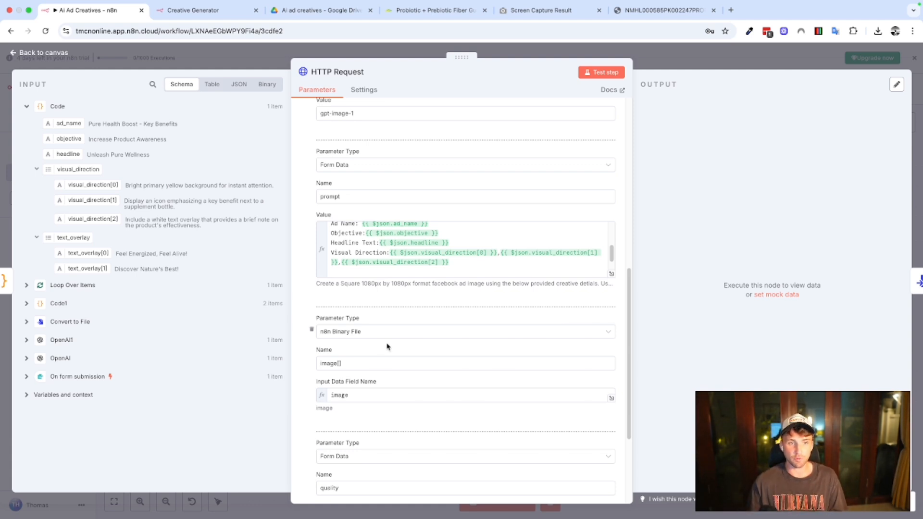
{"action": "left_click", "coordinate": [268, 84]}
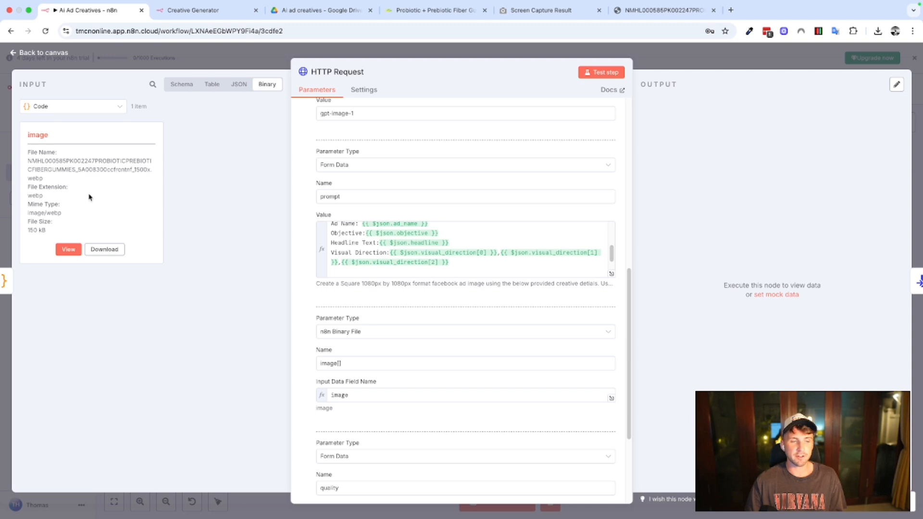
{"action": "left_click", "coordinate": [67, 250]}
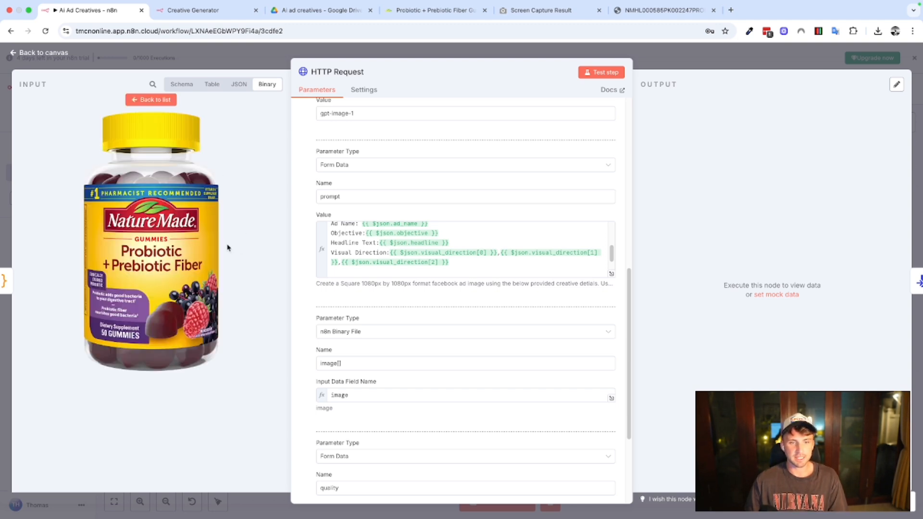
Check the binary file parameter's name, image[].
{"action": "scroll", "coordinate": [337, 337], "scroll_direction": "down", "scroll_amount": 2}
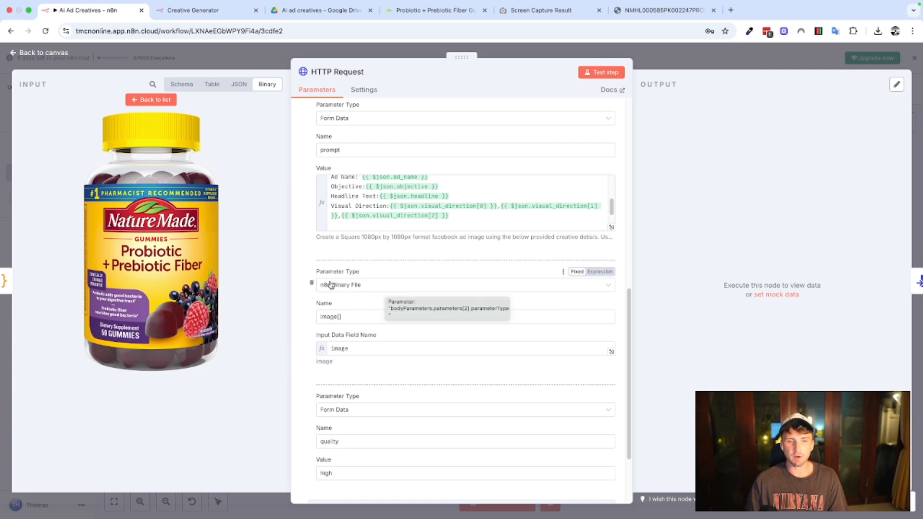
{"action": "left_click", "coordinate": [345, 318]}
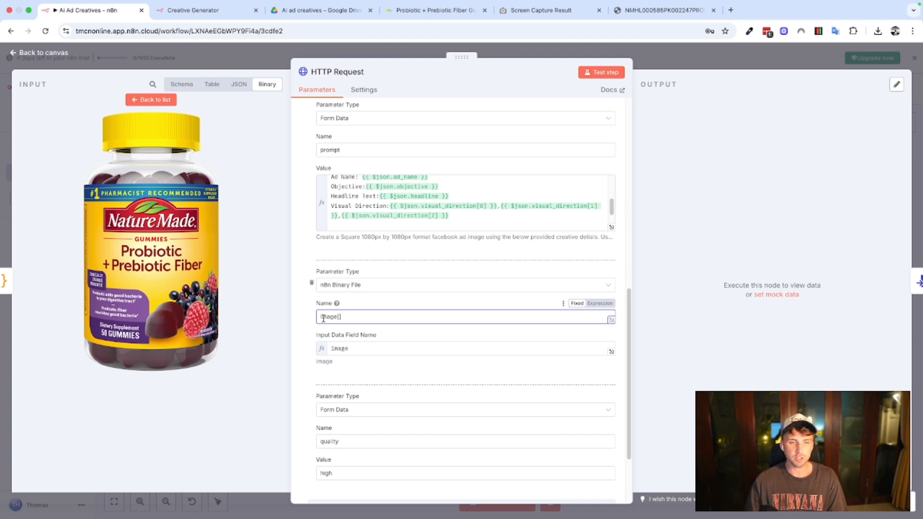
{"action": "left_click_drag", "start_coordinate": [345, 317], "coordinate": [315, 323]}
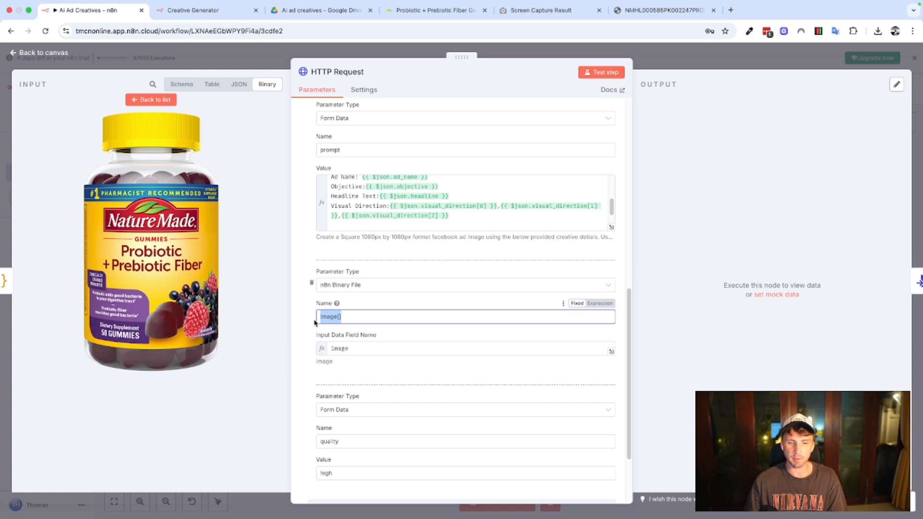
{"action": "left_click", "coordinate": [304, 330]}
{"action": "scroll", "coordinate": [384, 343], "scroll_direction": "down", "scroll_amount": 1}
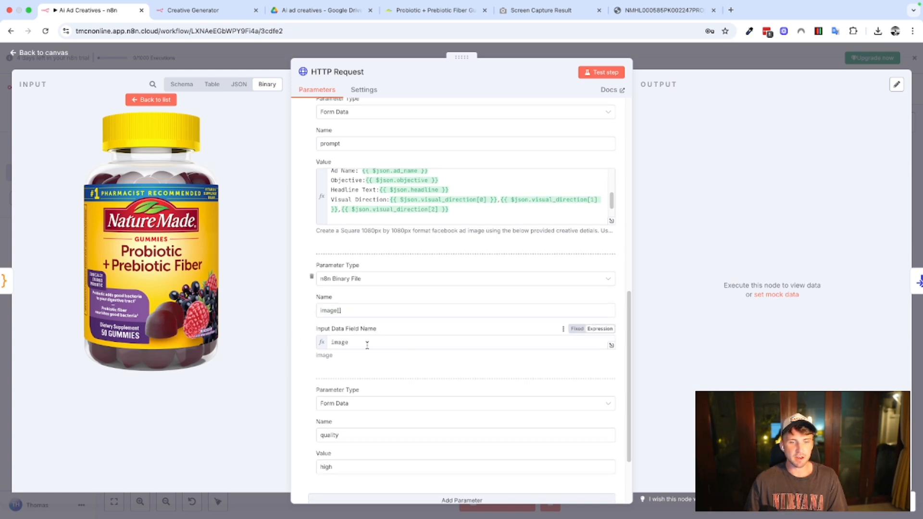
Compare the binary parameter's Input Data Field Name with the field name of the incoming binary file.
{"action": "left_click", "coordinate": [362, 342]}
{"action": "left_click", "coordinate": [310, 345]}
{"action": "left_click", "coordinate": [257, 90]}
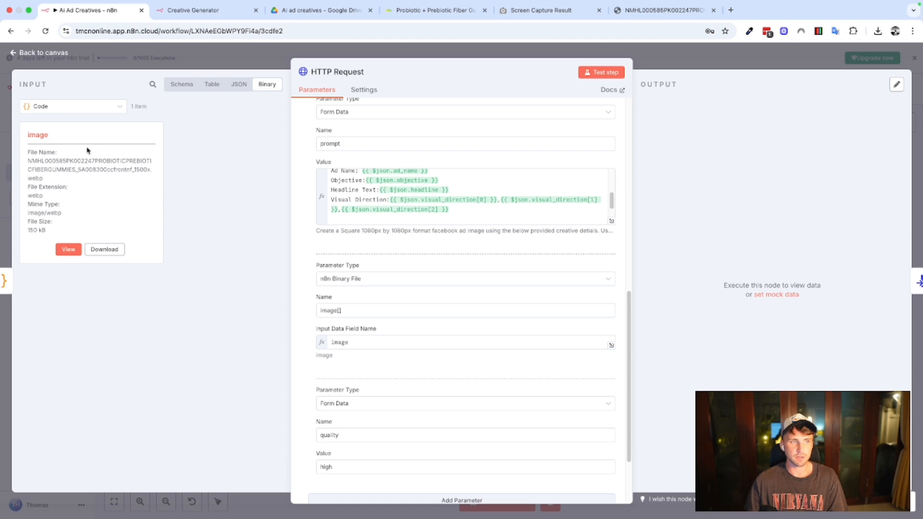
{"action": "left_click_drag", "start_coordinate": [56, 139], "coordinate": [27, 137]}
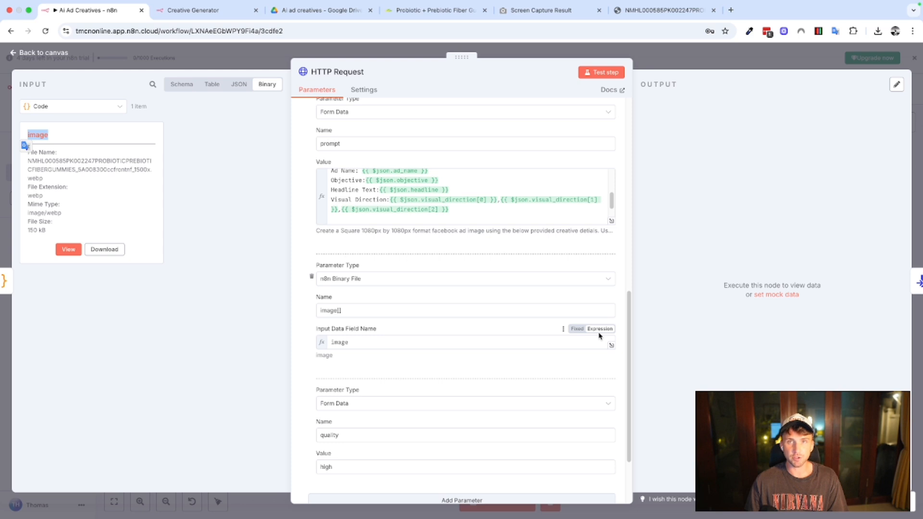
Review the quality body parameter and its value, along with the remaining request options, and return to the canvas.
{"action": "scroll", "coordinate": [320, 347], "scroll_direction": "down", "scroll_amount": 2}
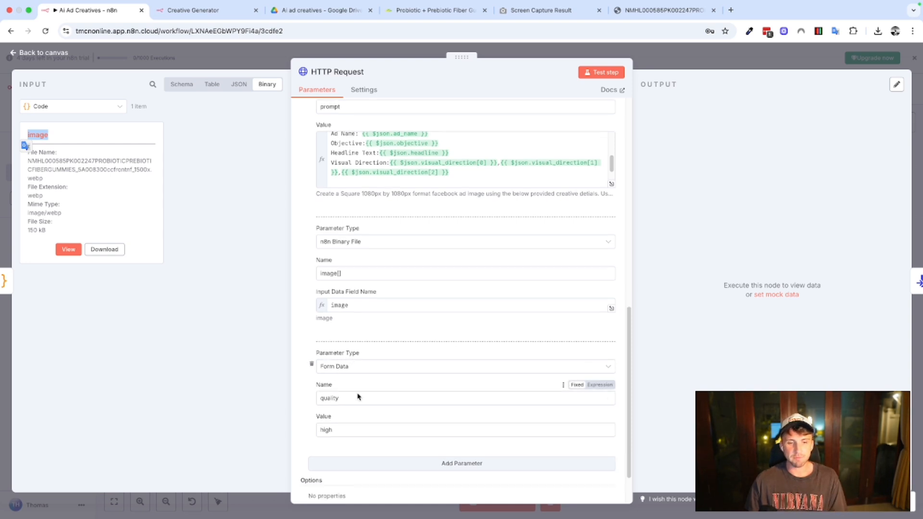
{"action": "scroll", "coordinate": [356, 392], "scroll_direction": "down", "scroll_amount": 1}
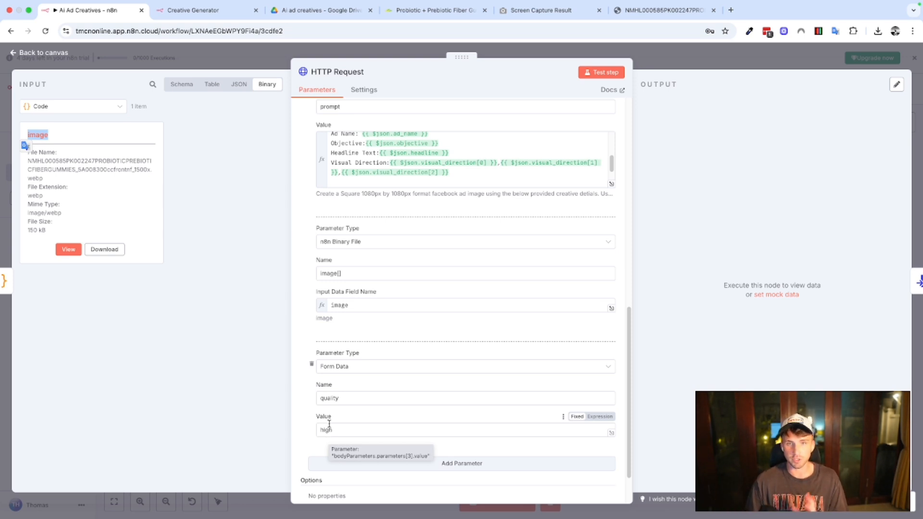
{"action": "scroll", "coordinate": [382, 394], "scroll_direction": "down", "scroll_amount": 2}
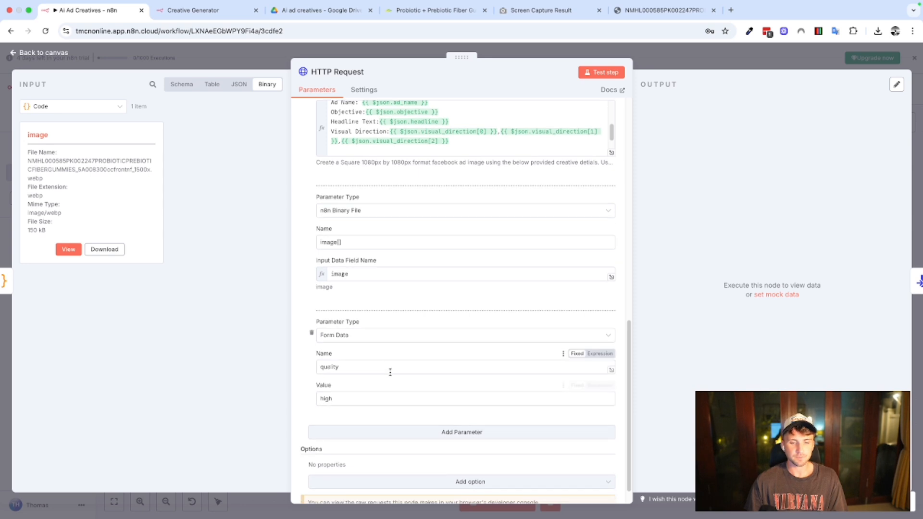
{"action": "scroll", "coordinate": [387, 373], "scroll_direction": "up", "scroll_amount": 10}
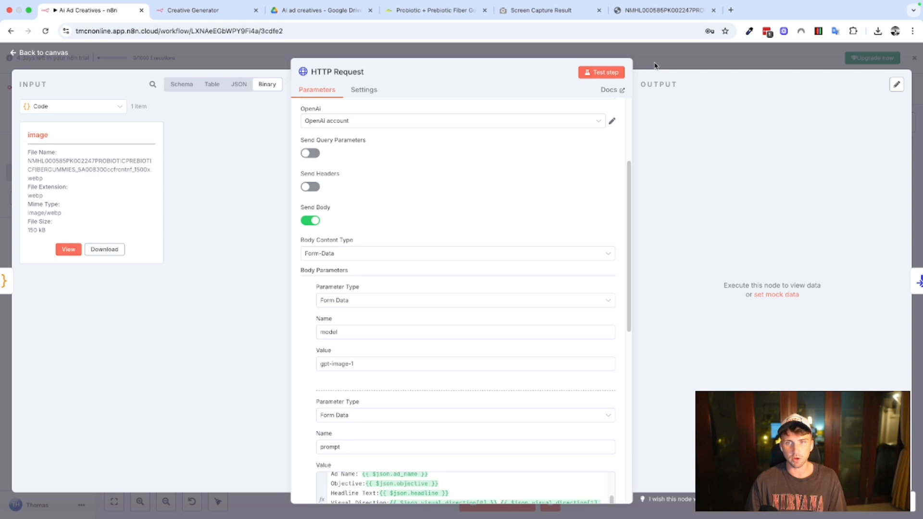
{"action": "key", "text": "Escape"}
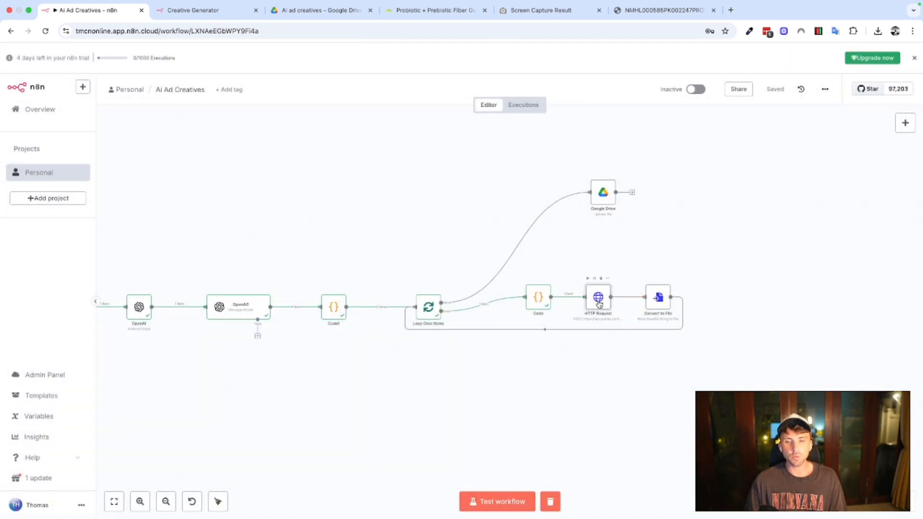
Inspect the Convert to File node's operation, Base64 input field and output field, and return to the canvas.
{"action": "double_click", "coordinate": [658, 299]}
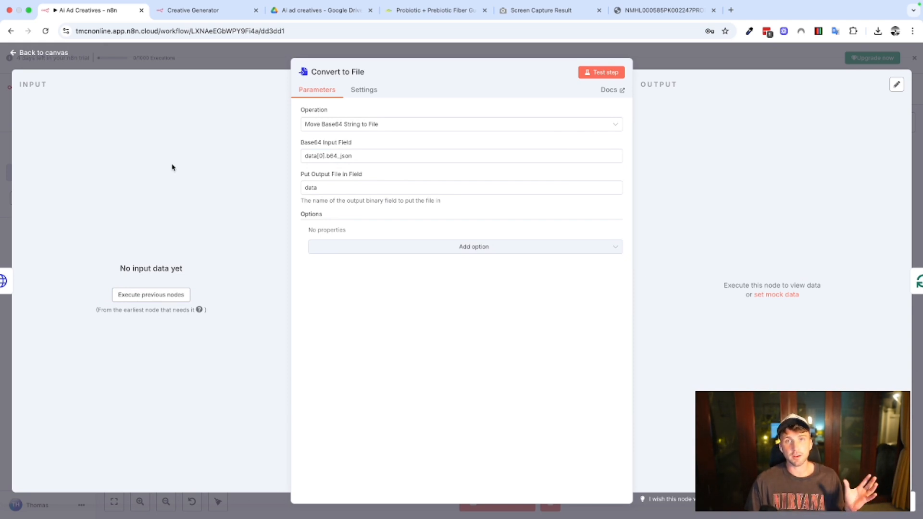
{"action": "left_click", "coordinate": [241, 69]}
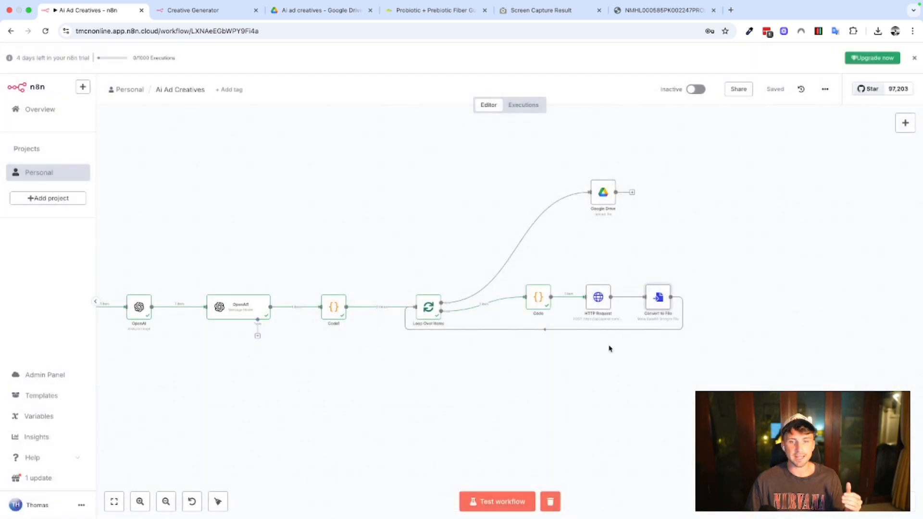
{"action": "double_click", "coordinate": [657, 299]}
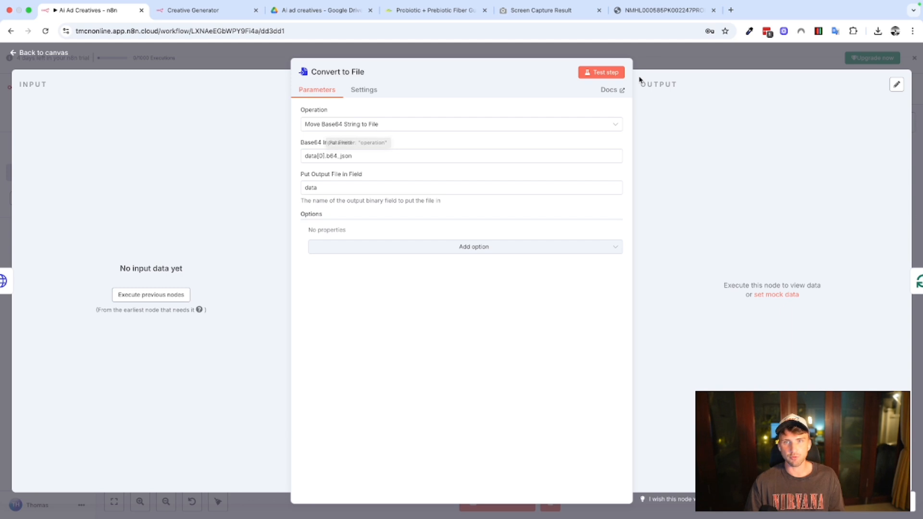
{"action": "left_click", "coordinate": [654, 62]}
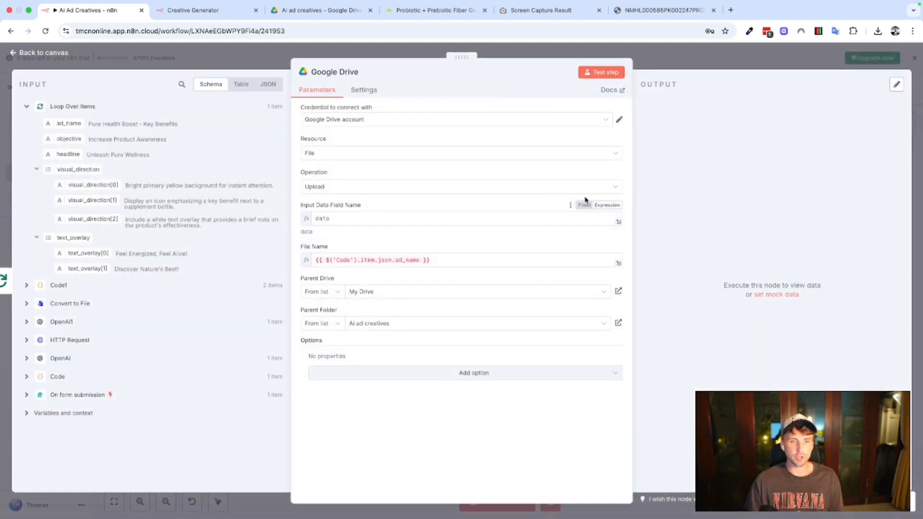
Inspect the Google Drive upload node and view its target folder, Ai ad creatives, in Google Drive.
{"action": "double_click", "coordinate": [603, 193]}
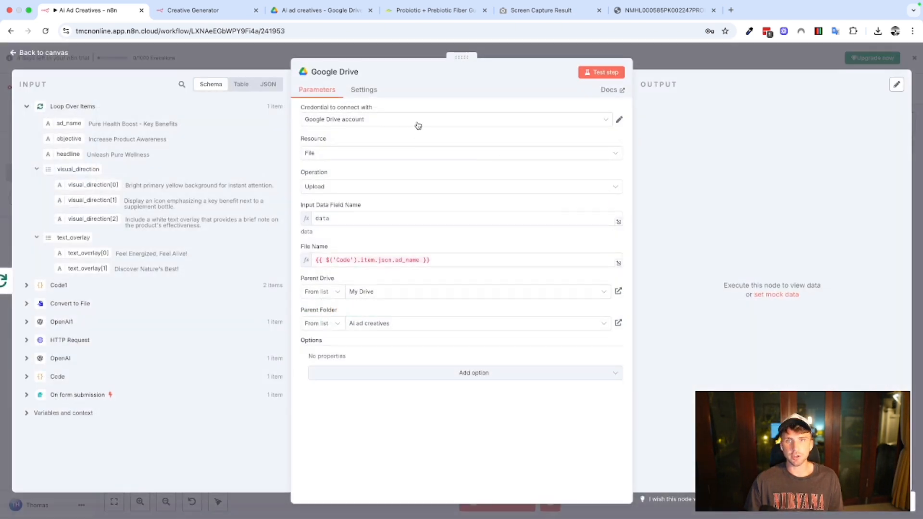
{"action": "left_click", "coordinate": [295, 10]}
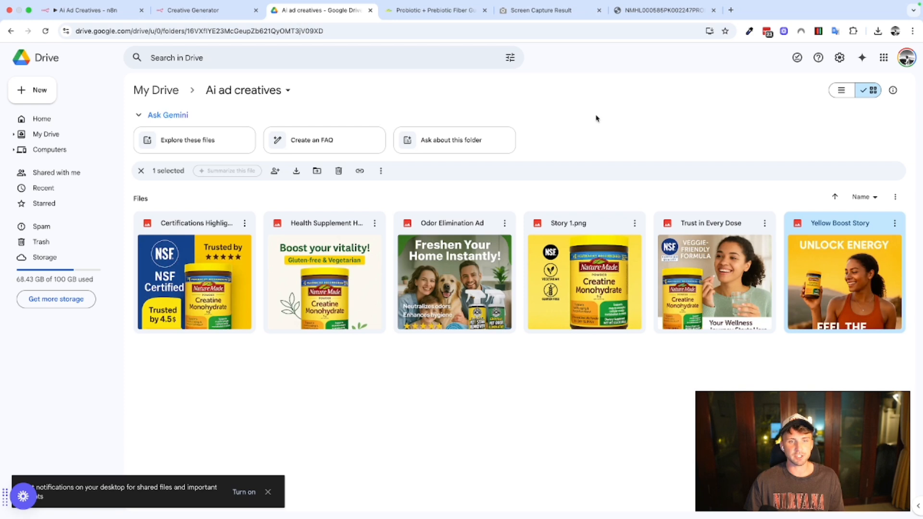
{"action": "left_click", "coordinate": [96, 10]}
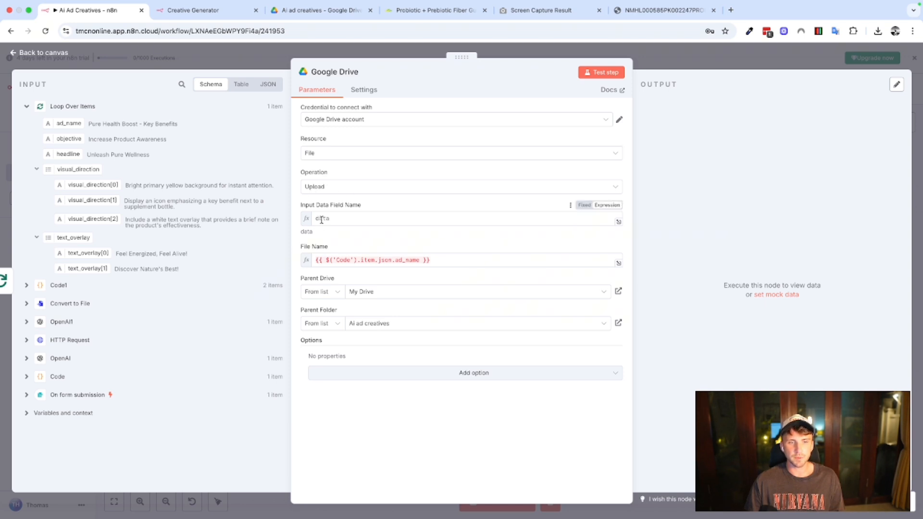
Review the upload node's input data field, file name expression and parent folder against the Drive folder, and return to the canvas.
{"action": "left_click", "coordinate": [355, 217]}
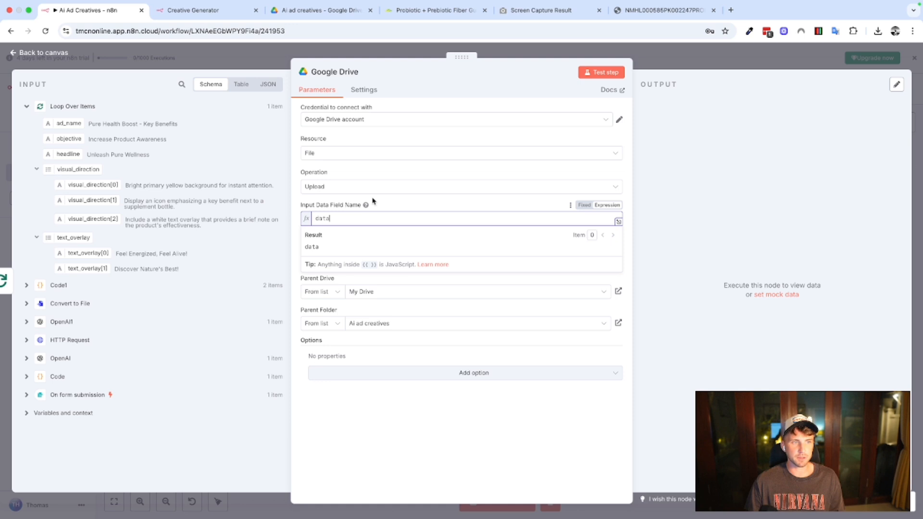
{"action": "left_click", "coordinate": [373, 201]}
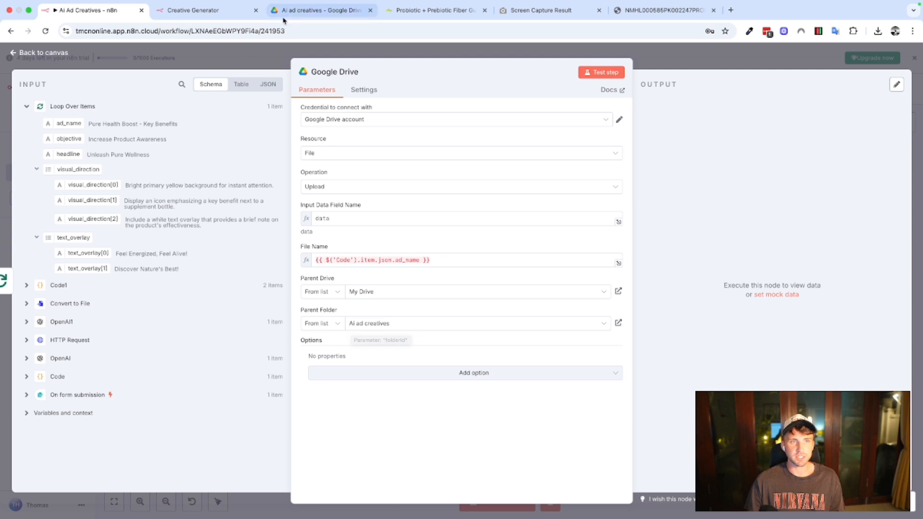
{"action": "left_click", "coordinate": [320, 10]}
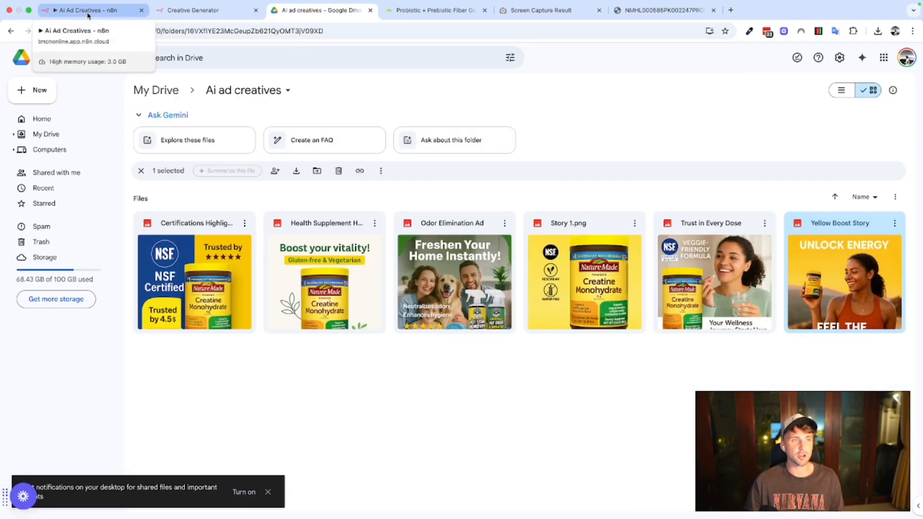
{"action": "left_click", "coordinate": [137, 11]}
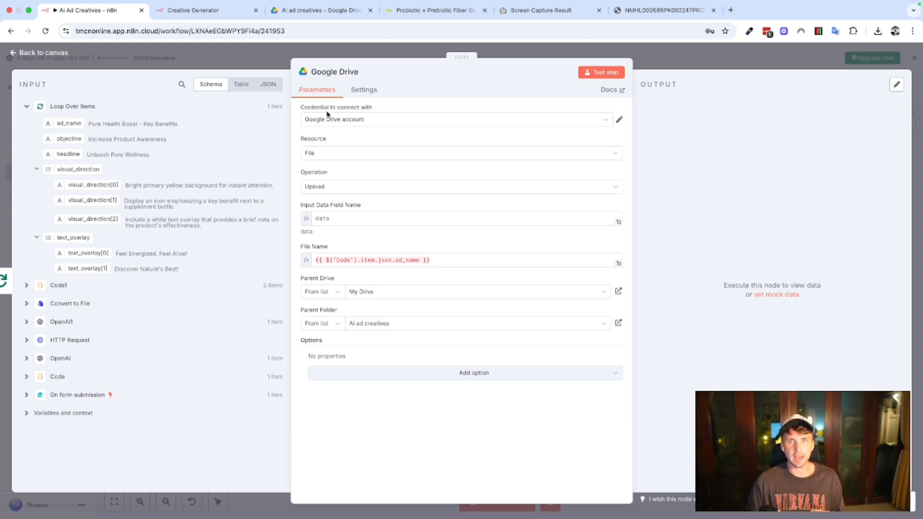
{"action": "left_click", "coordinate": [659, 64]}
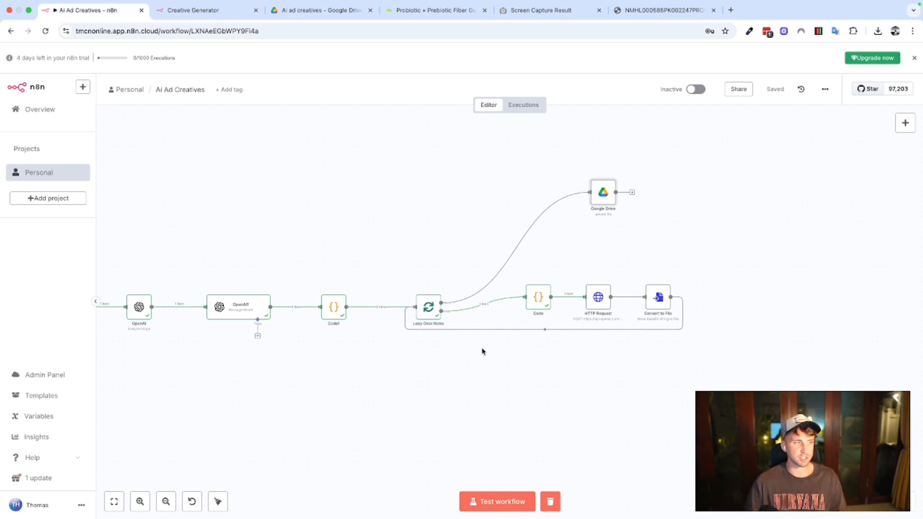
Run a test of the whole workflow, switch to Google Drive and reload the Ai ad creatives folder.
{"action": "left_click", "coordinate": [497, 502]}
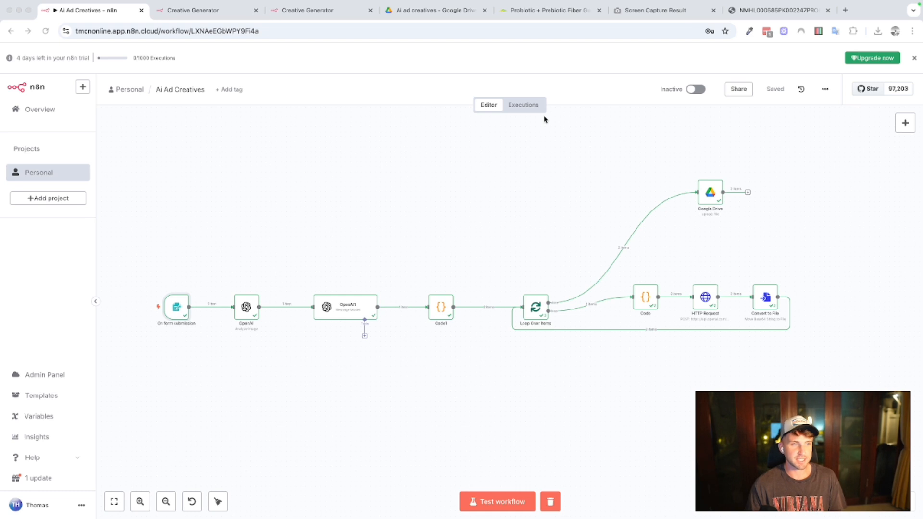
{"action": "left_click", "coordinate": [418, 11]}
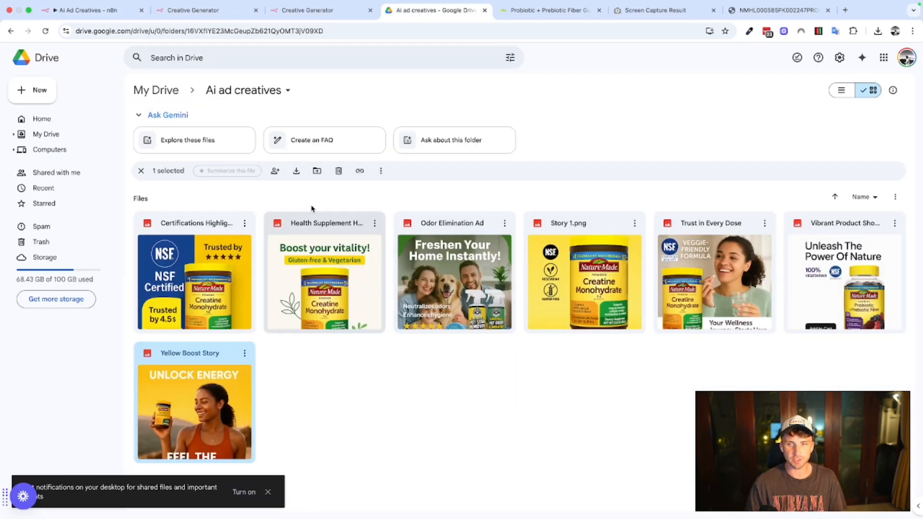
{"action": "left_click", "coordinate": [45, 31]}
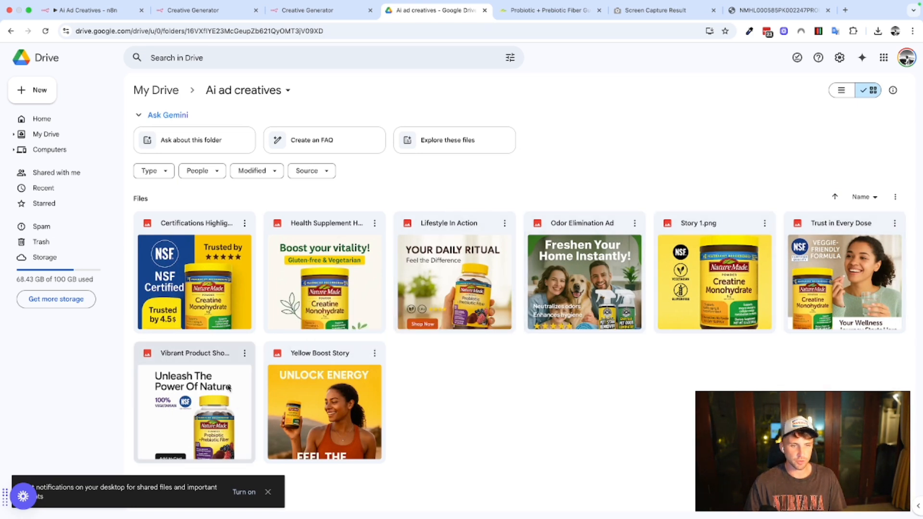
Preview the generated Lifestyle In Action and Vibrant Product Showcase ads at full size, and return to the folder.
{"action": "double_click", "coordinate": [455, 255]}
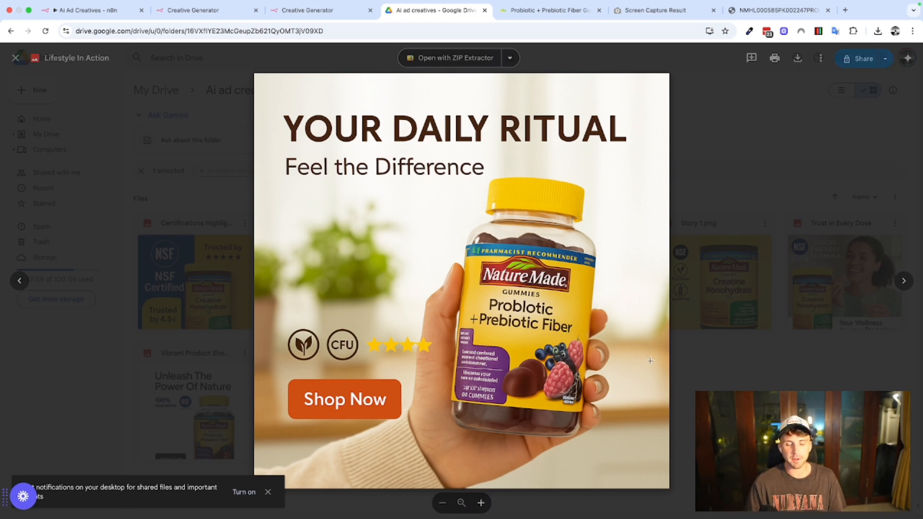
{"action": "left_click", "coordinate": [748, 381]}
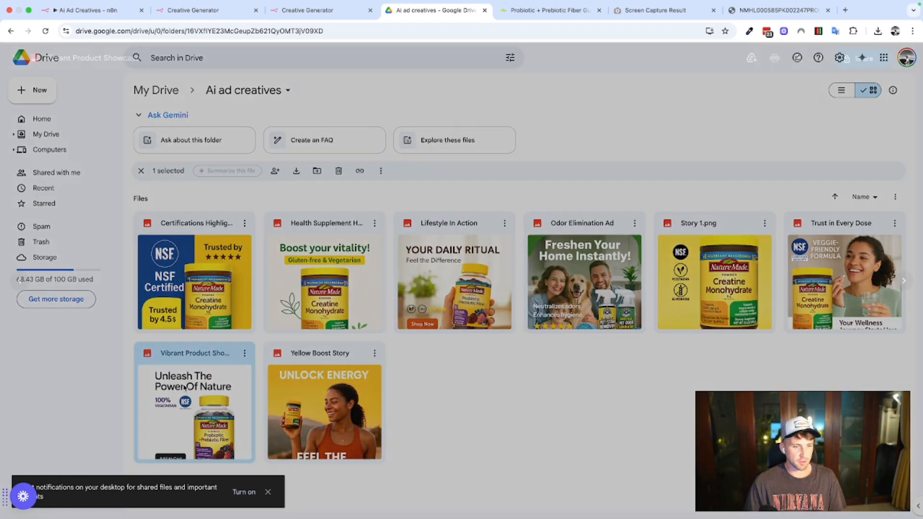
{"action": "double_click", "coordinate": [184, 388]}
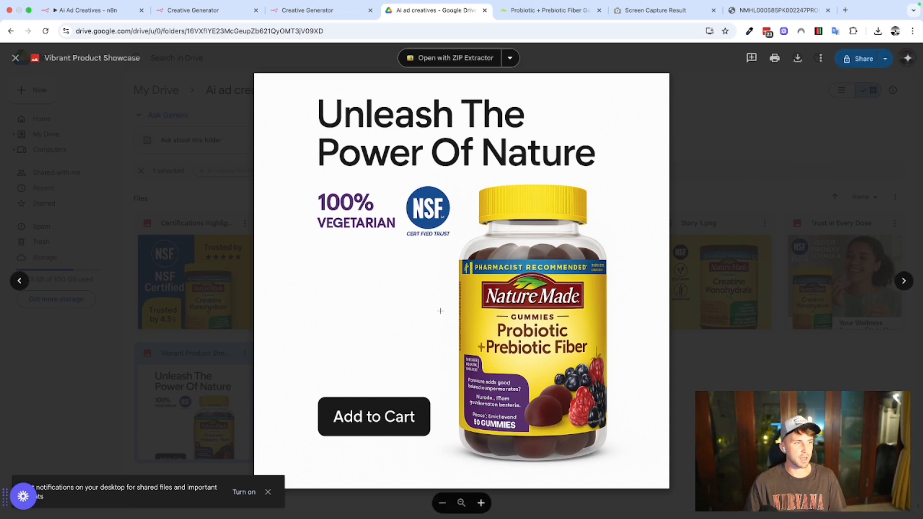
{"action": "left_click", "coordinate": [759, 355]}
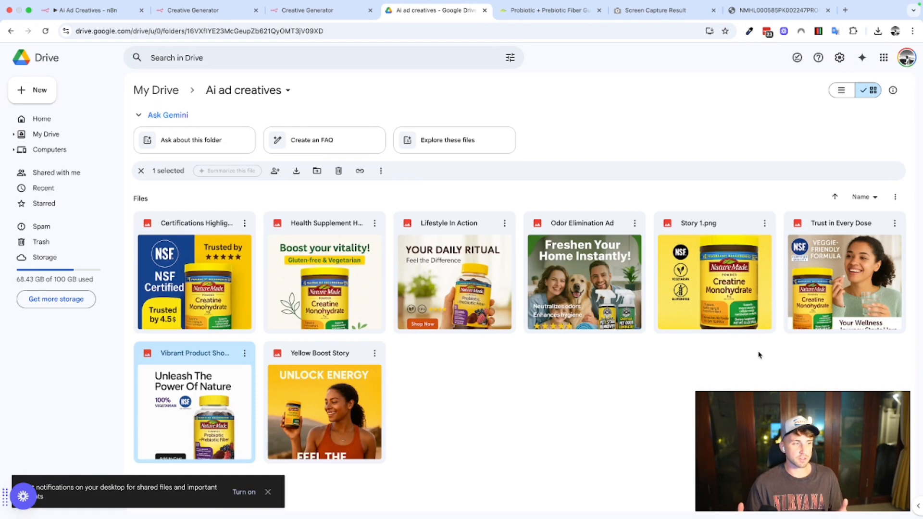